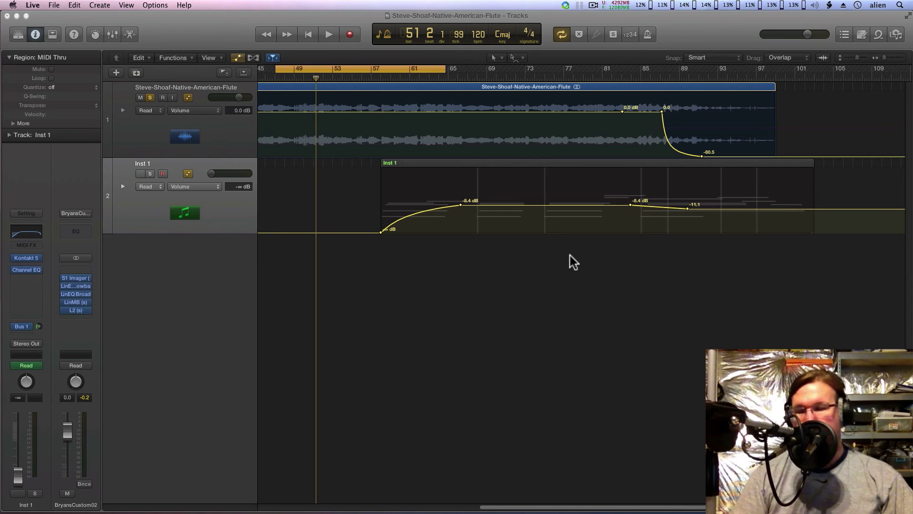
pyautogui.hotkey('ctrl', 'm')
pyautogui.hotkey('ctrl', 'm')
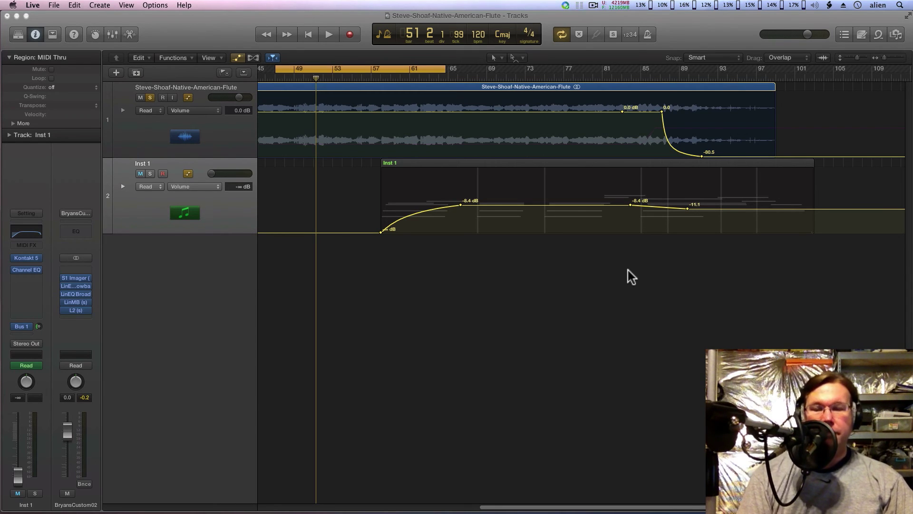
pyautogui.hotkey('ctrl', 'm')
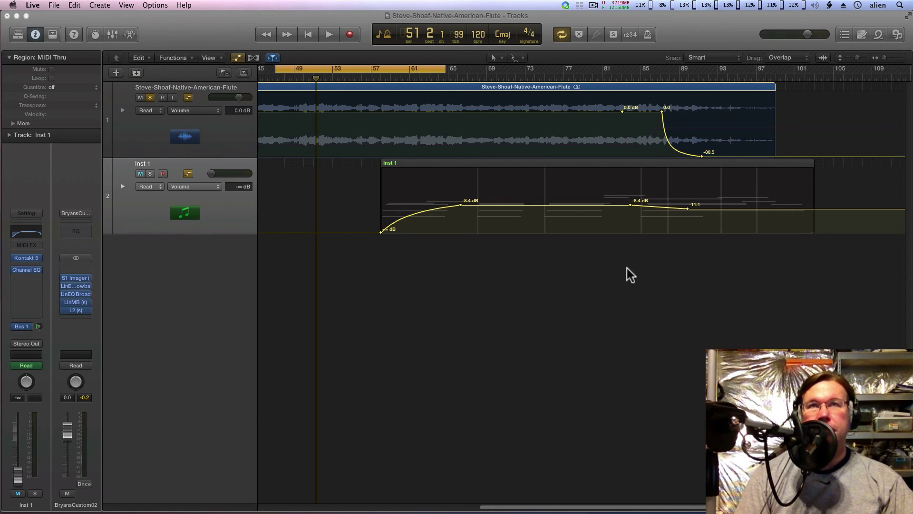
pyautogui.hotkey('ctrl', 'm')
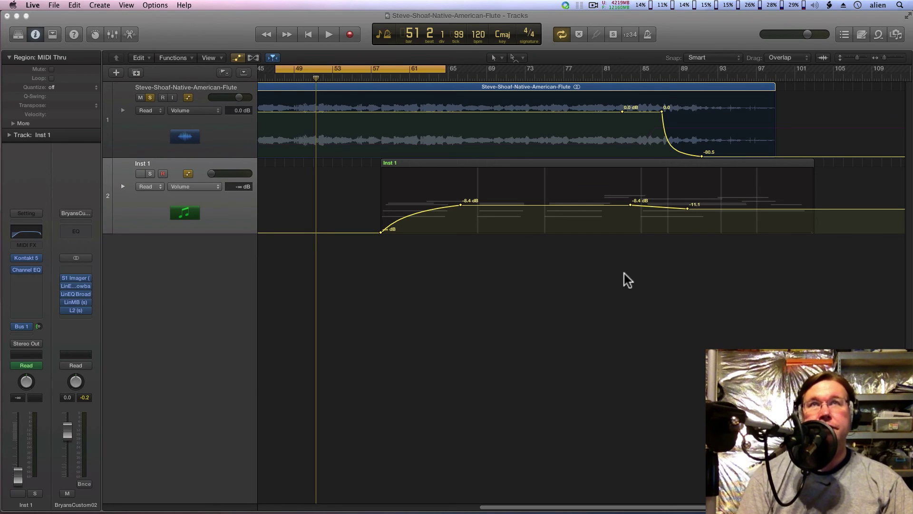
pyautogui.hotkey('ctrl', 'm')
pyautogui.hotkey('ctrl', 'm')
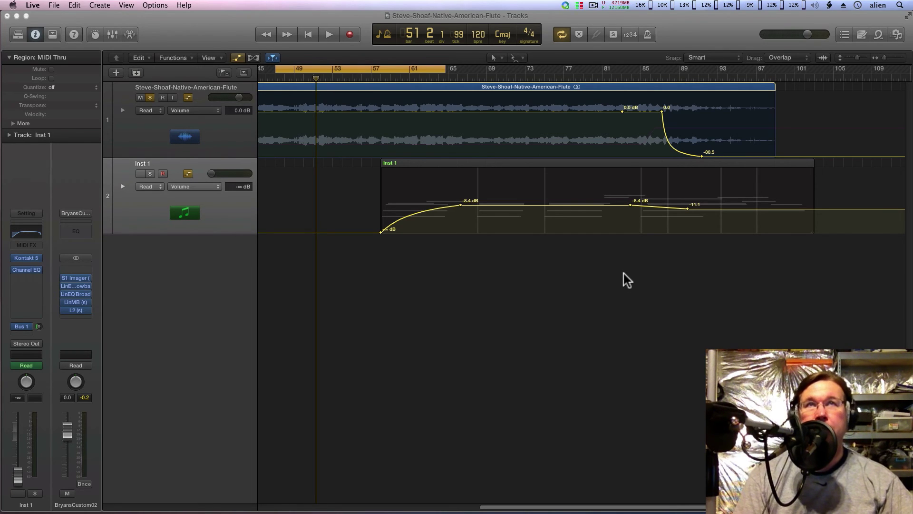
pyautogui.hotkey('ctrl', 'm')
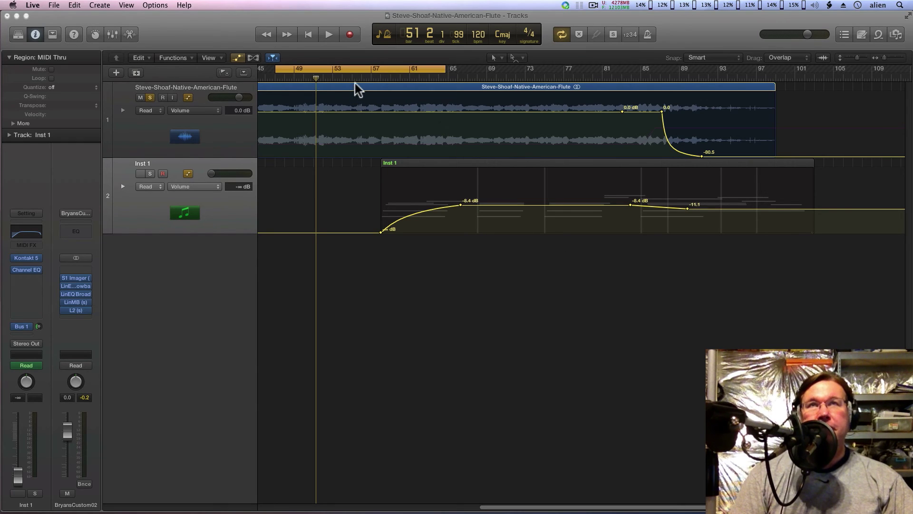
# Step: Move the playhead to bar 57
pyautogui.click(374, 78)
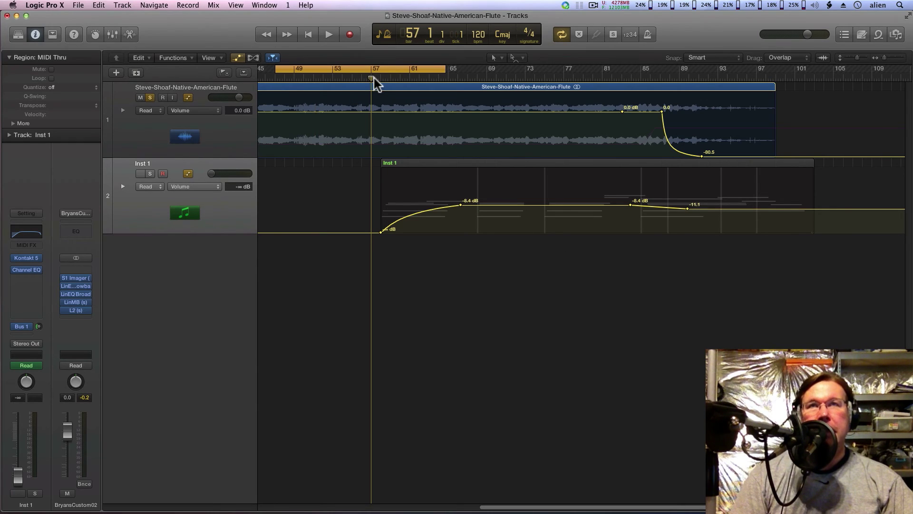
pyautogui.hotkey('ctrl', 'm')
pyautogui.hotkey('ctrl', 'm')
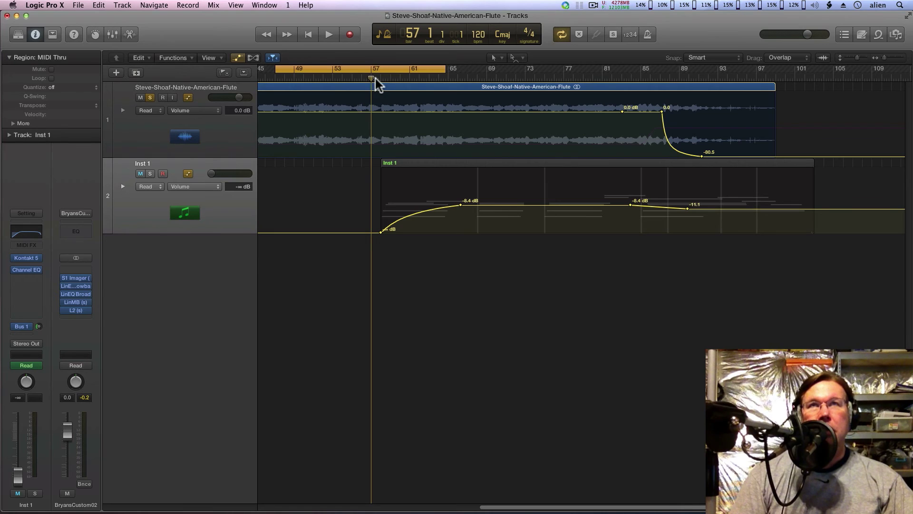
pyautogui.hotkey('ctrl', 'm')
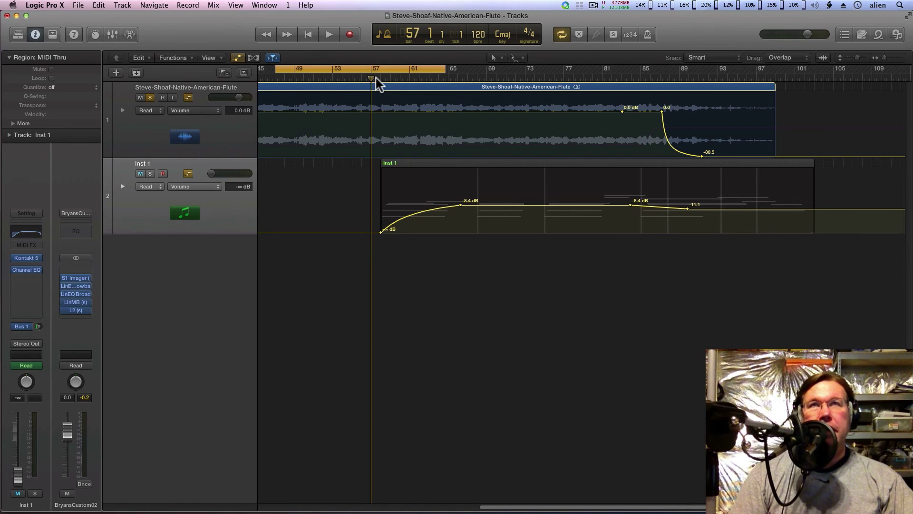
pyautogui.hotkey('ctrl', 'm')
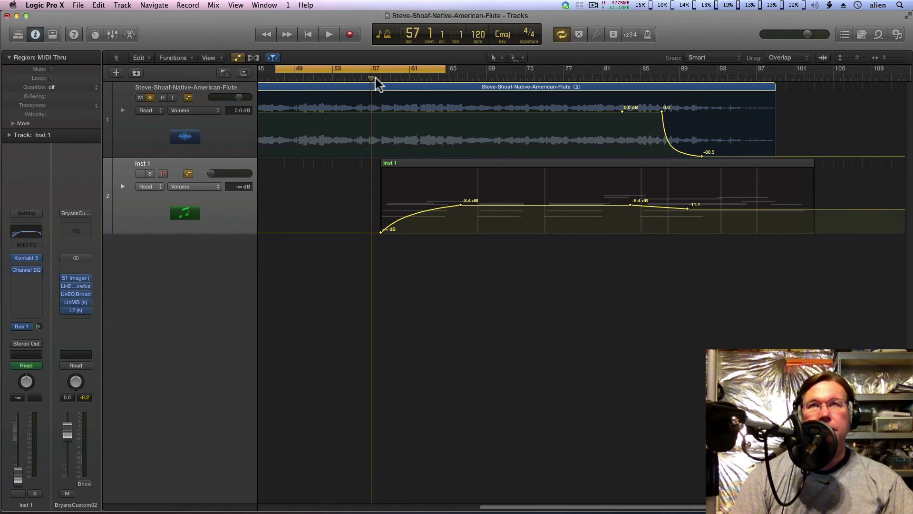
pyautogui.hotkey('ctrl', 'm')
pyautogui.hotkey('ctrl', 'm')
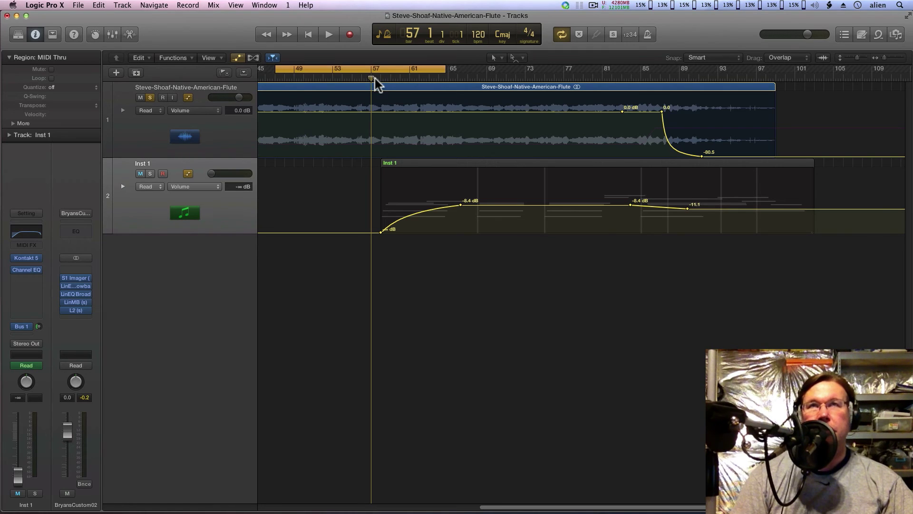
pyautogui.hotkey('ctrl', 'm')
pyautogui.hotkey('ctrl', 'm')
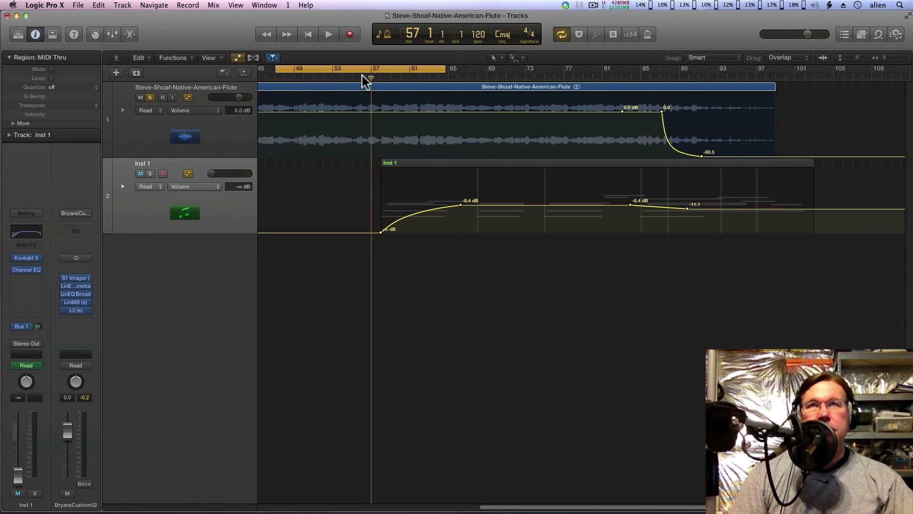
pyautogui.hotkey('ctrl', 'm')
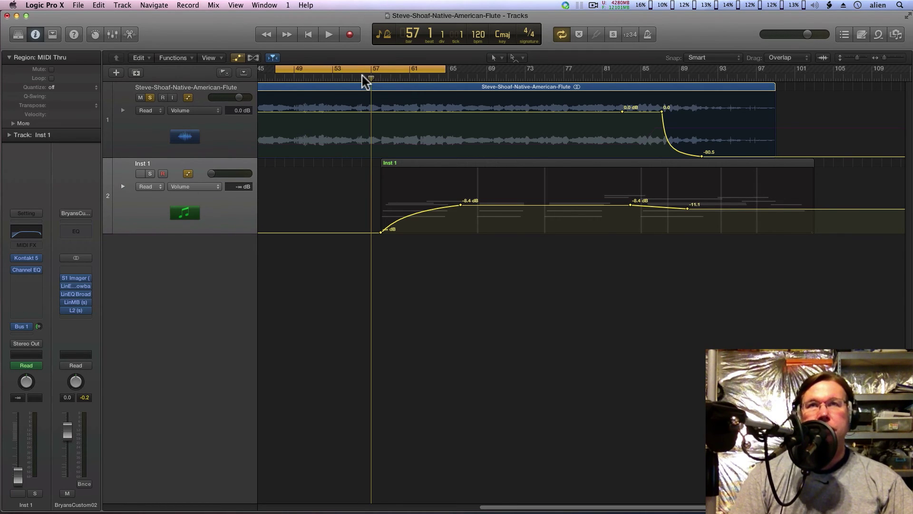
pyautogui.hotkey('ctrl', 'm')
pyautogui.hotkey('ctrl', 'm')
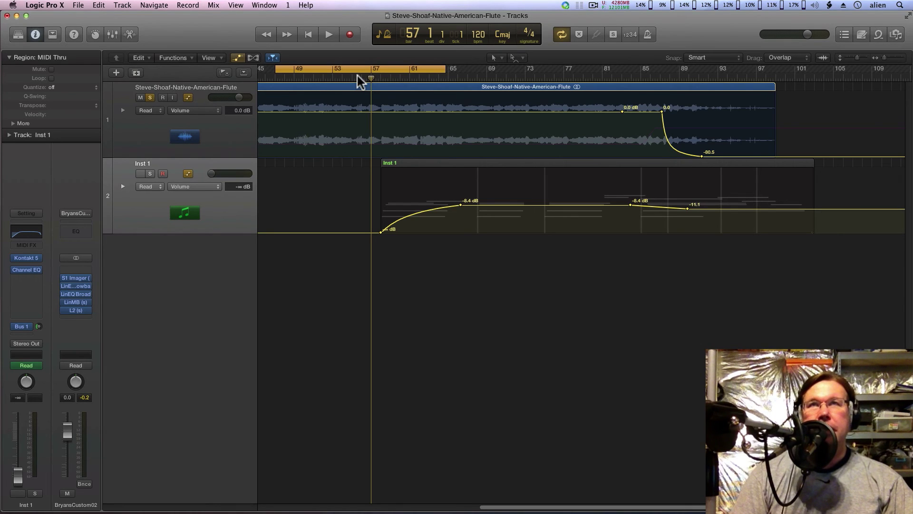
pyautogui.hotkey('ctrl', 'm')
pyautogui.hotkey('ctrl', 'm')
pyautogui.hotkey('ctrl', 'm')
pyautogui.hotkey('ctrl', 'm')
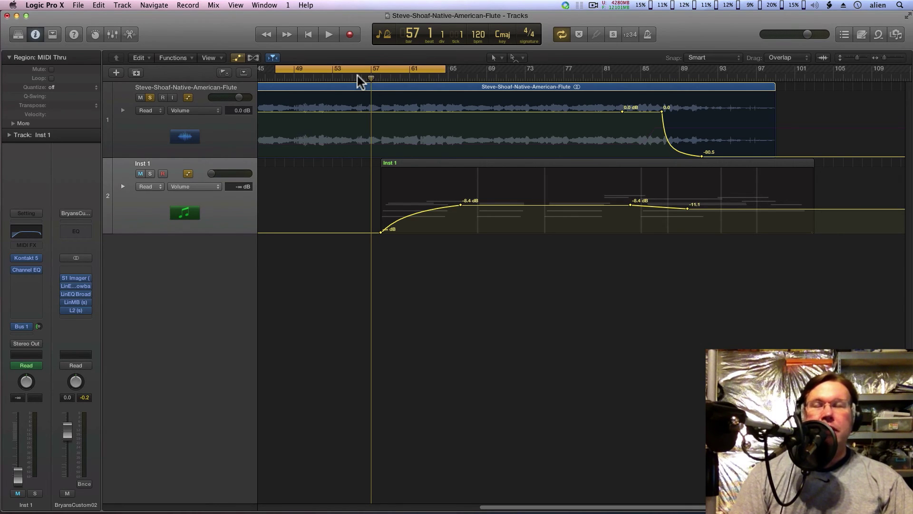
pyautogui.hotkey('ctrl', 'm')
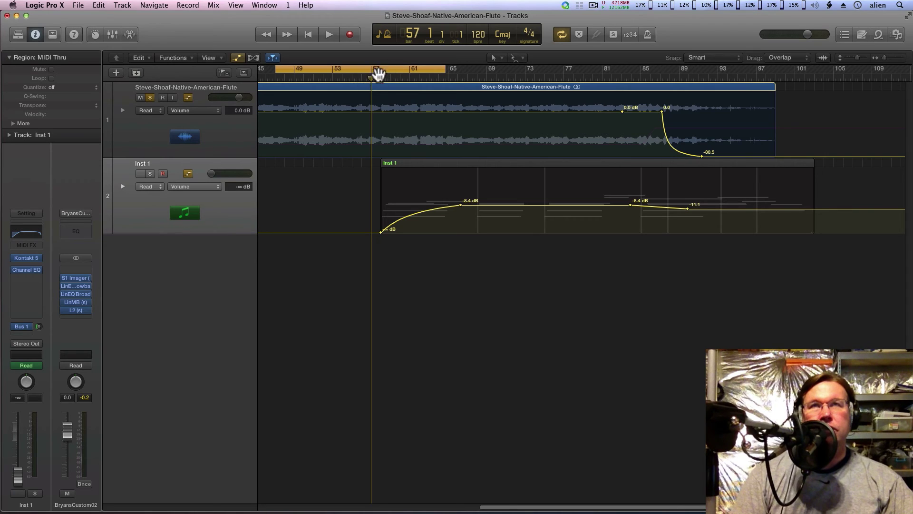
pyautogui.hotkey('ctrl', 'm')
# Step: Move the playhead back to bar 56, shortly before the Inst 1 region begins
pyautogui.click(362, 76)
pyautogui.hotkey('ctrl', 'm')
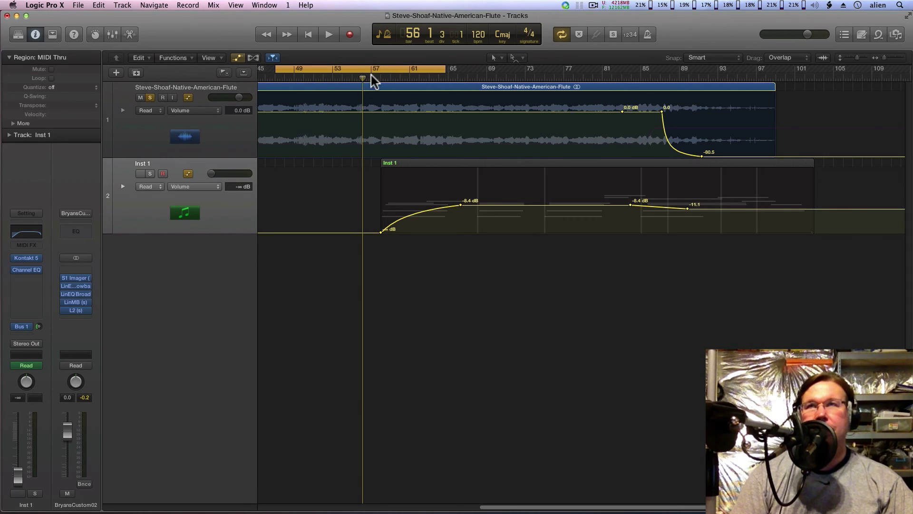
pyautogui.hotkey('ctrl', 'm')
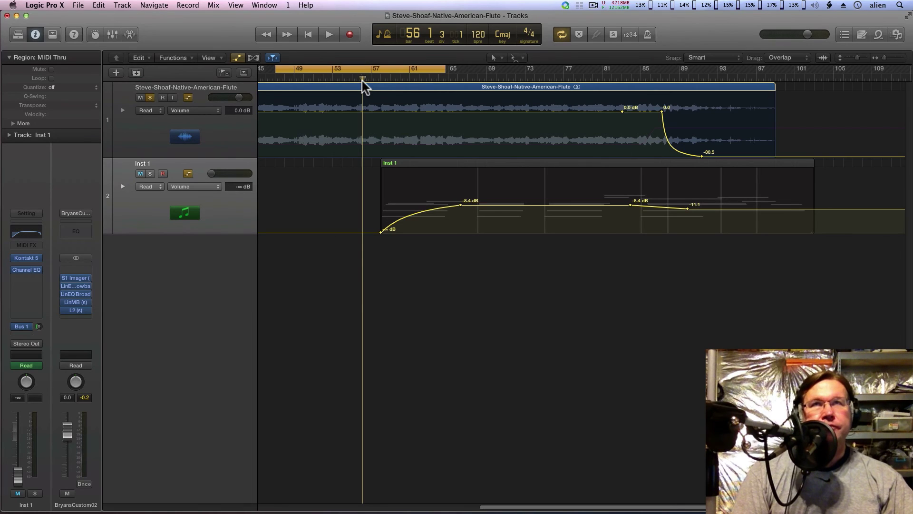
pyautogui.hotkey('ctrl', 'm')
pyautogui.hotkey('ctrl', 'm')
pyautogui.hotkey('ctrl', 'm')
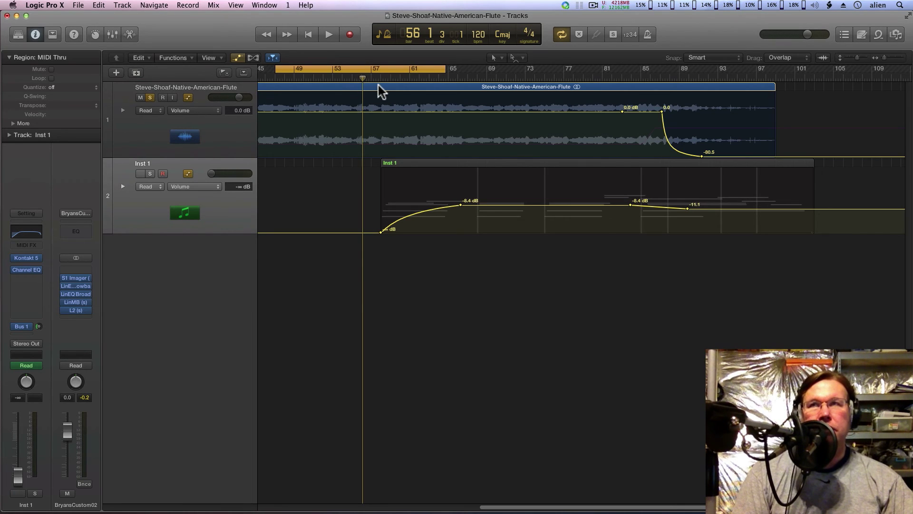
pyautogui.hotkey('ctrl', 'm')
pyautogui.hotkey('ctrl', 'm')
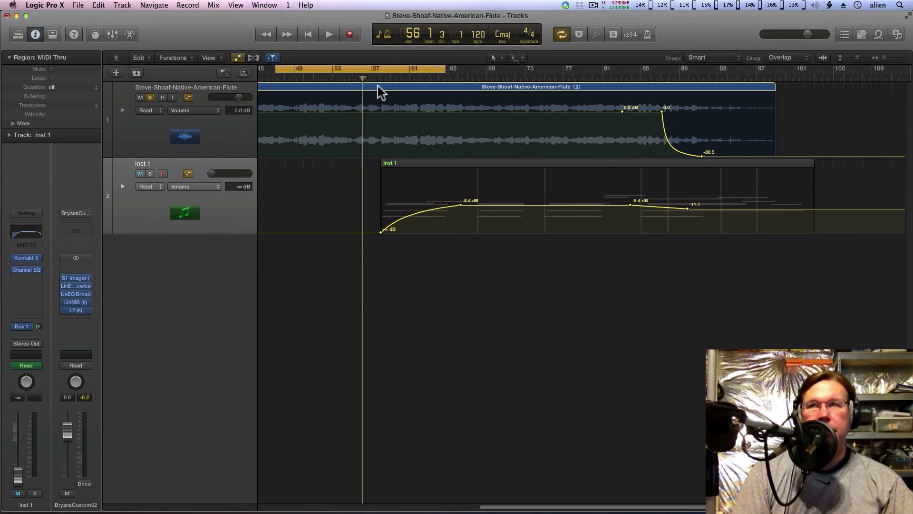
pyautogui.hotkey('ctrl', 'm')
pyautogui.hotkey('ctrl', 'm')
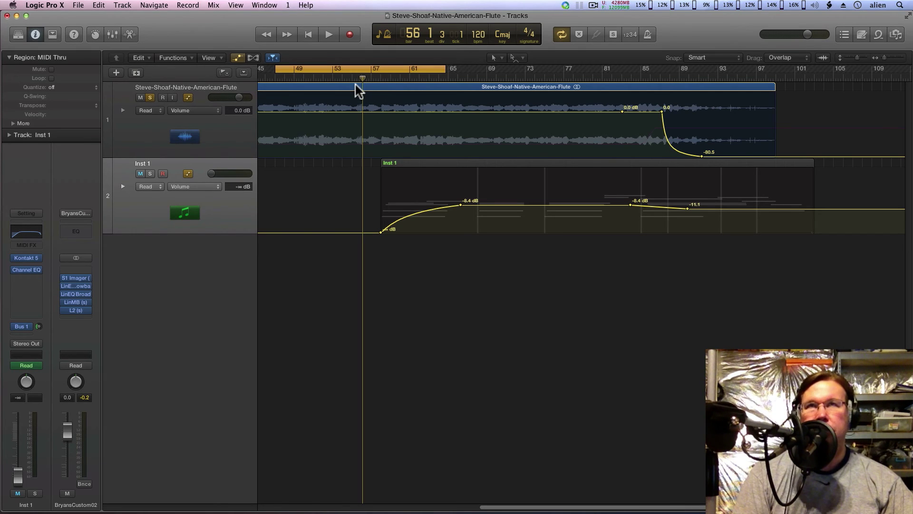
pyautogui.hotkey('ctrl', 'm')
pyautogui.hotkey('ctrl', 'm')
pyautogui.hotkey('ctrl', 'm')
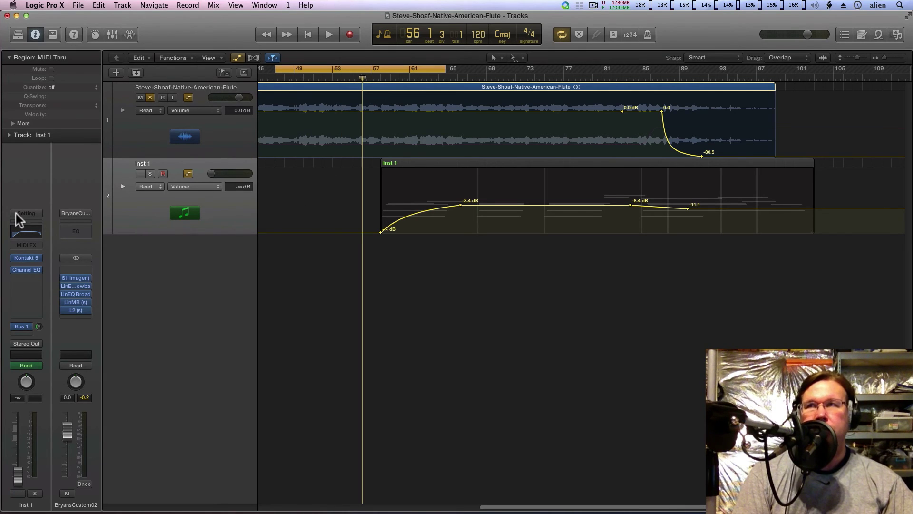
pyautogui.hotkey('ctrl', 'm')
pyautogui.hotkey('ctrl', 'm')
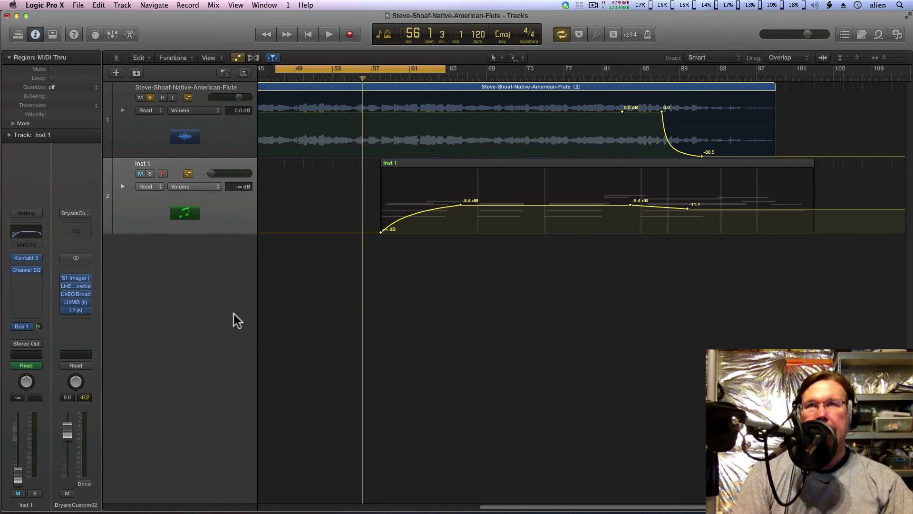
pyautogui.hotkey('ctrl', 'm')
pyautogui.hotkey('ctrl', 'm')
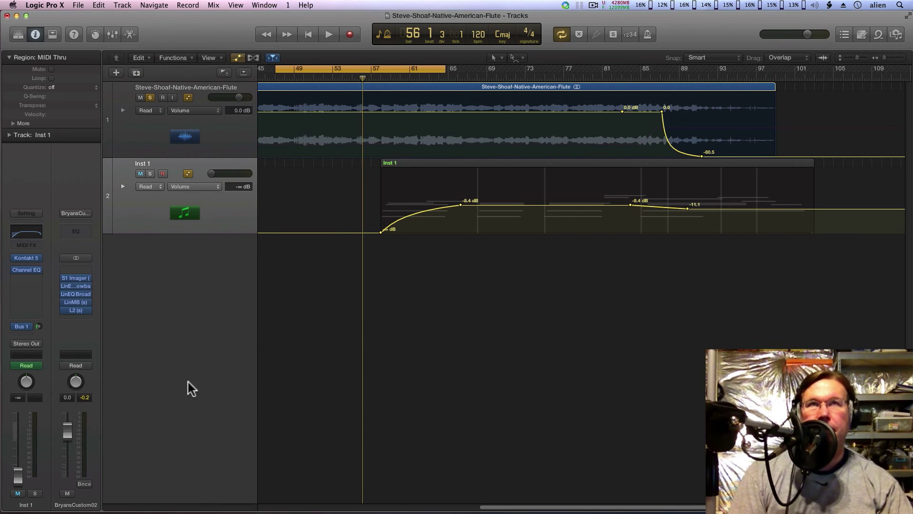
pyautogui.hotkey('ctrl', 'm')
pyautogui.hotkey('ctrl', 'm')
pyautogui.hotkey('ctrl', 'm')
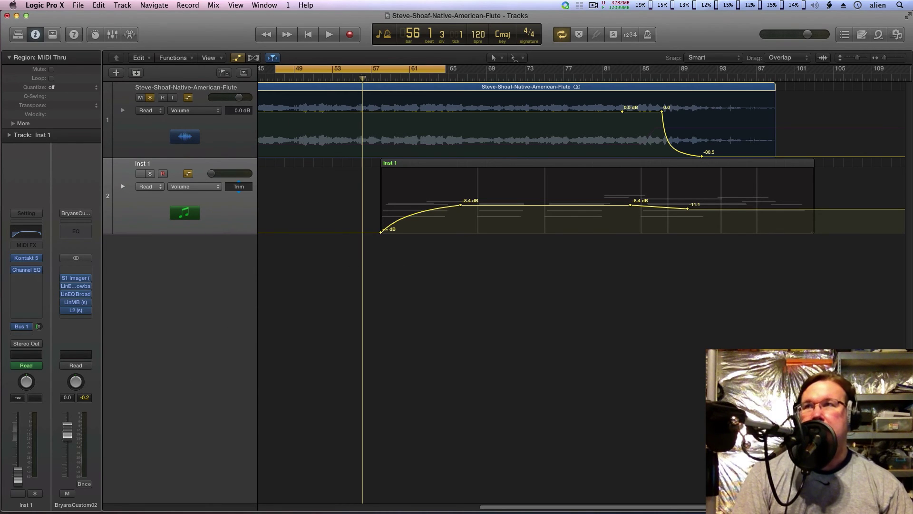
# Step: Select the soloed Native American flute audio track and play back the cycled section, then stop playback
pyautogui.press('Up')
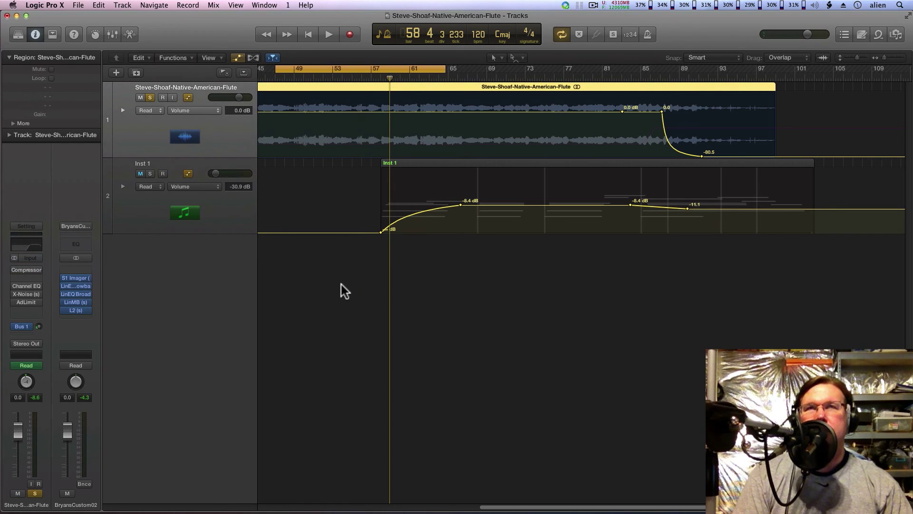
pyautogui.press('space')
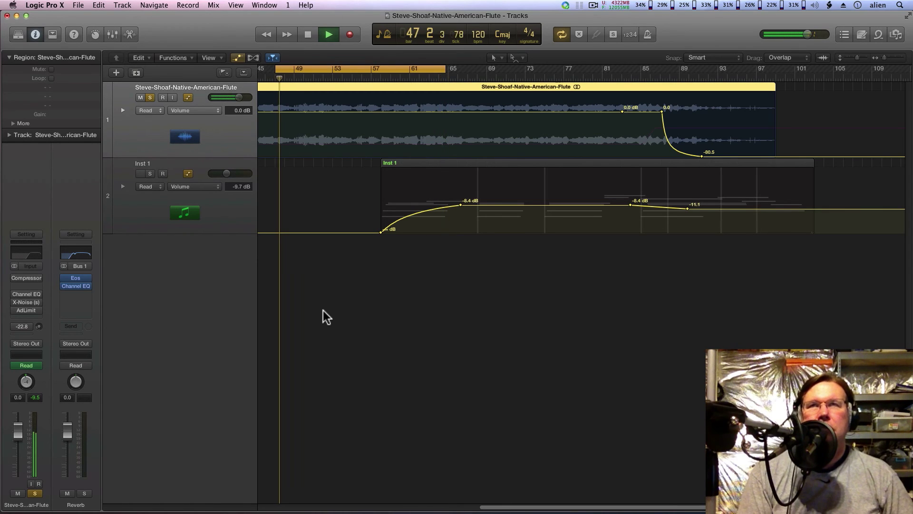
pyautogui.press('space')
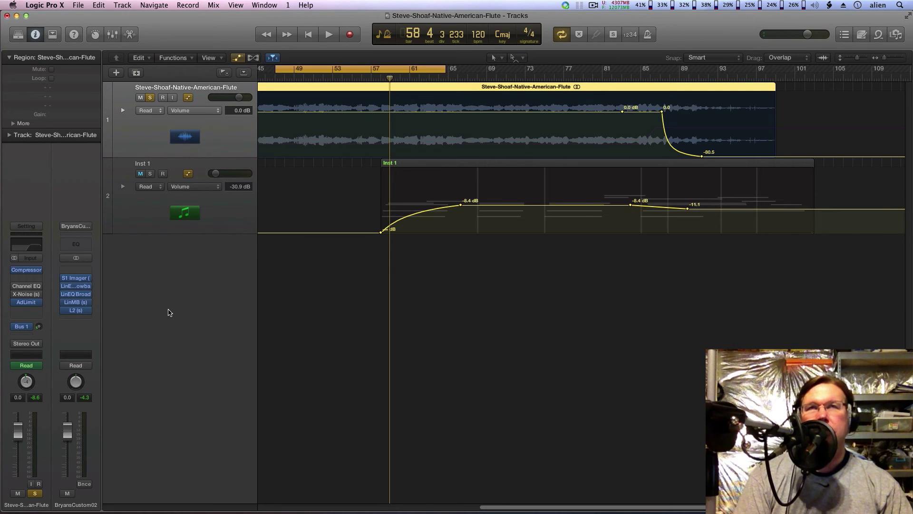
pyautogui.hotkey('ctrl', 'm')
pyautogui.hotkey('ctrl', 'm')
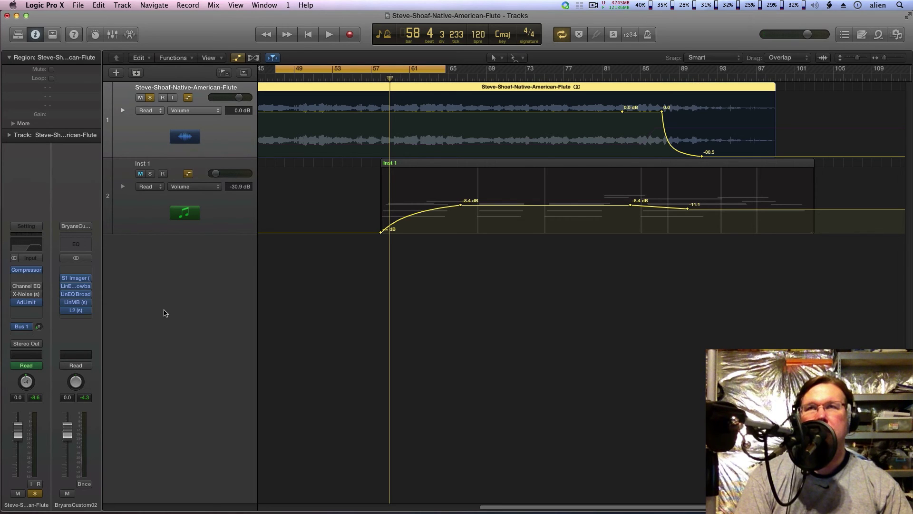
pyautogui.hotkey('ctrl', 'm')
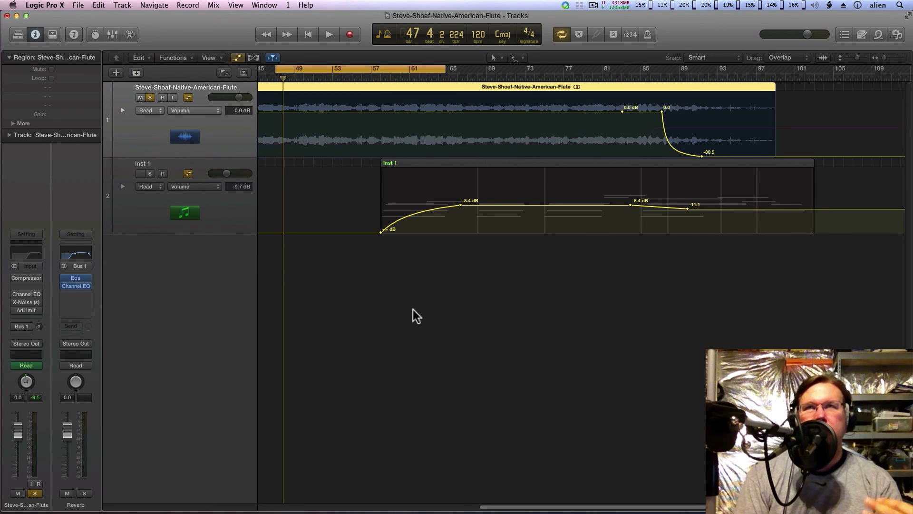
pyautogui.hotkey('ctrl', 'm')
pyautogui.hotkey('ctrl', 'm')
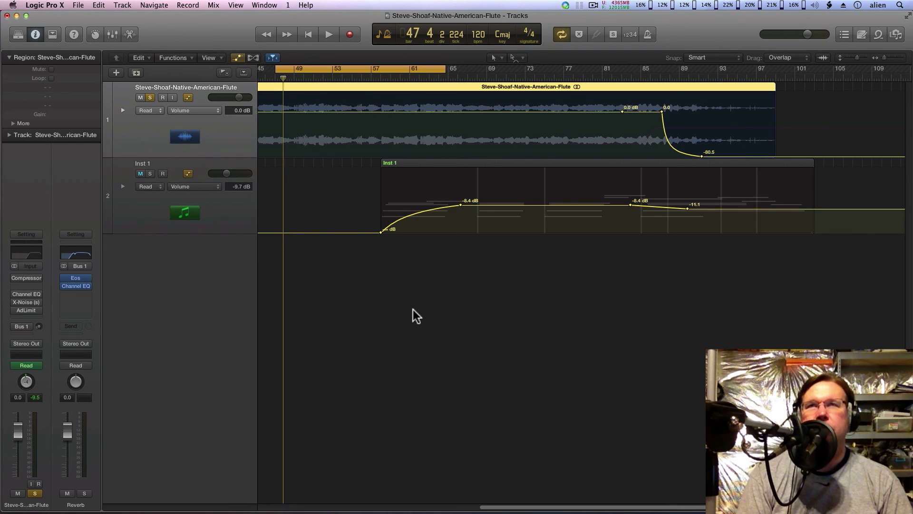
pyautogui.hotkey('ctrl', 'm')
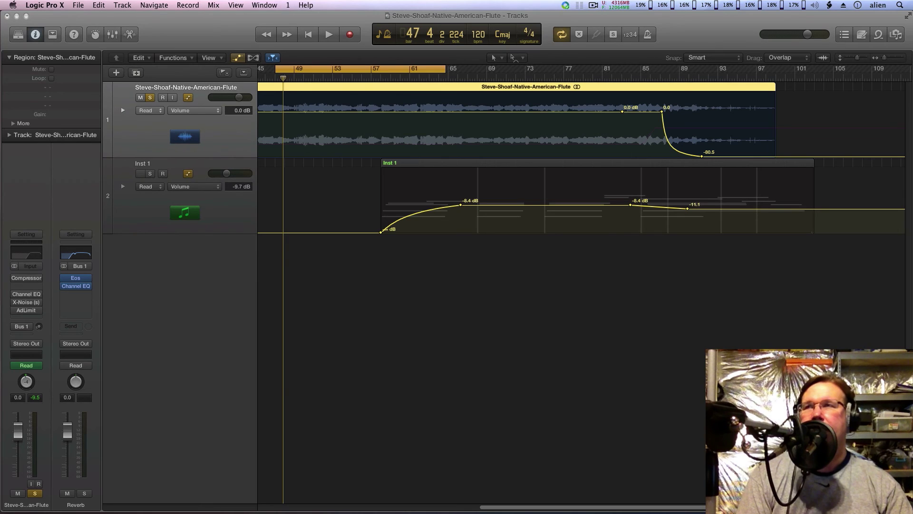
# Step: Open the Compressor on the flute track and reposition its plug-in window in the empty area below the tracks
pyautogui.moveTo(0, 170); pyautogui.dragTo(321, 247)
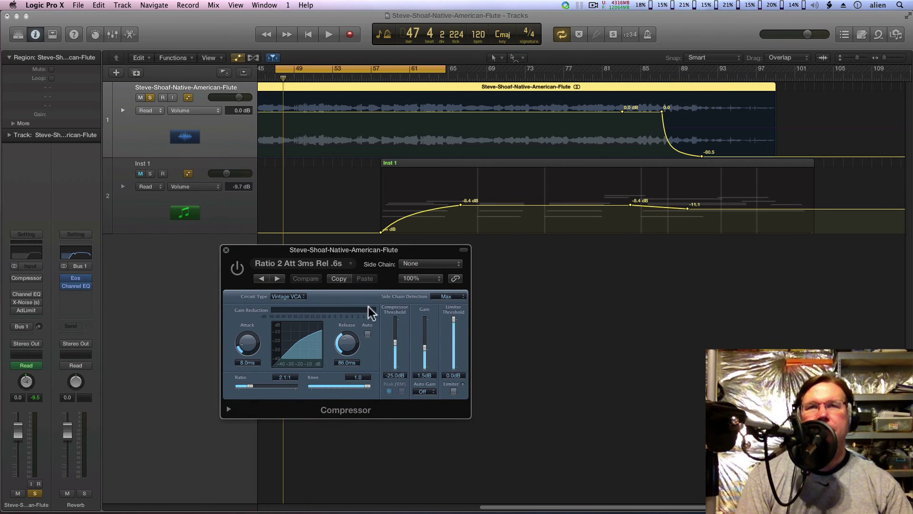
pyautogui.moveTo(304, 247); pyautogui.dragTo(310, 264)
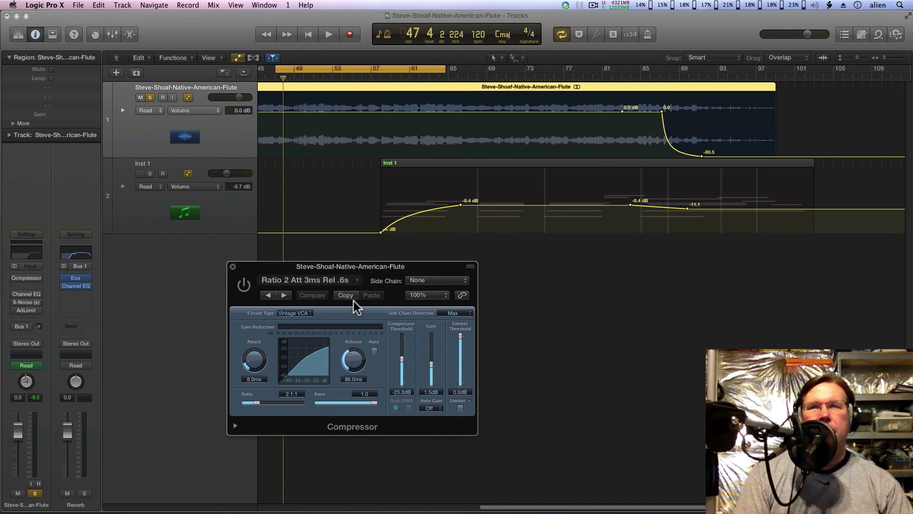
pyautogui.moveTo(282, 264); pyautogui.dragTo(225, 268)
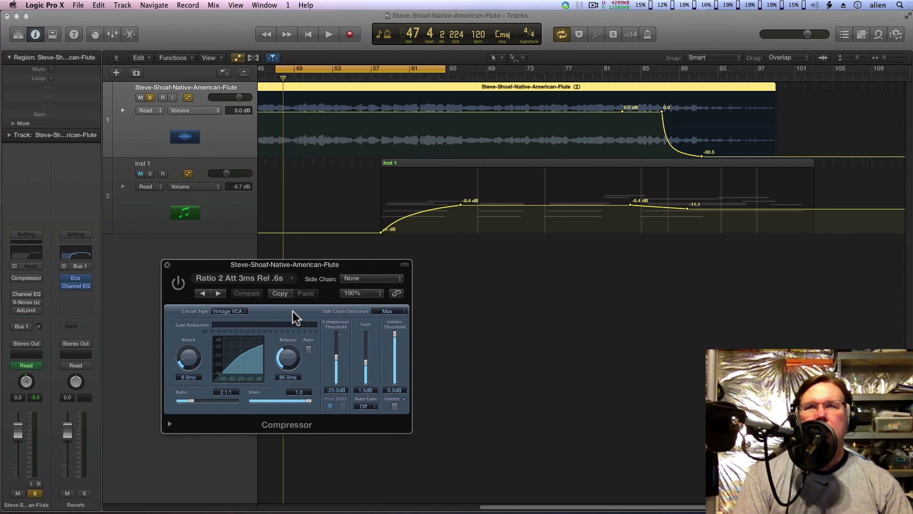
pyautogui.moveTo(261, 267)
pyautogui.mouseDown()
pyautogui.moveTo(274, 274)
pyautogui.moveTo(263, 280)
pyautogui.mouseUp()
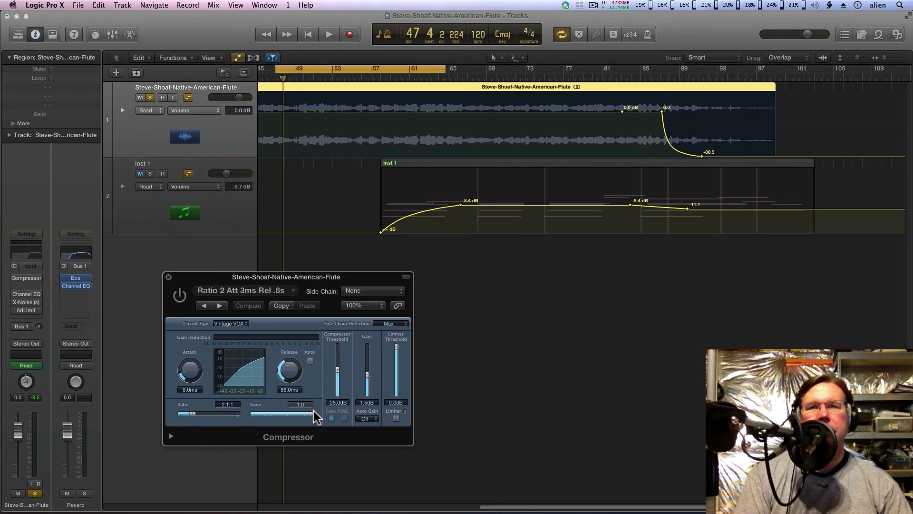
# Step: Set the Compressor's Knee to 1.0 and shift its plug-in window slightly upward
pyautogui.moveTo(310, 412)
pyautogui.mouseDown()
pyautogui.moveTo(301, 412)
pyautogui.moveTo(315, 411)
pyautogui.mouseUp()
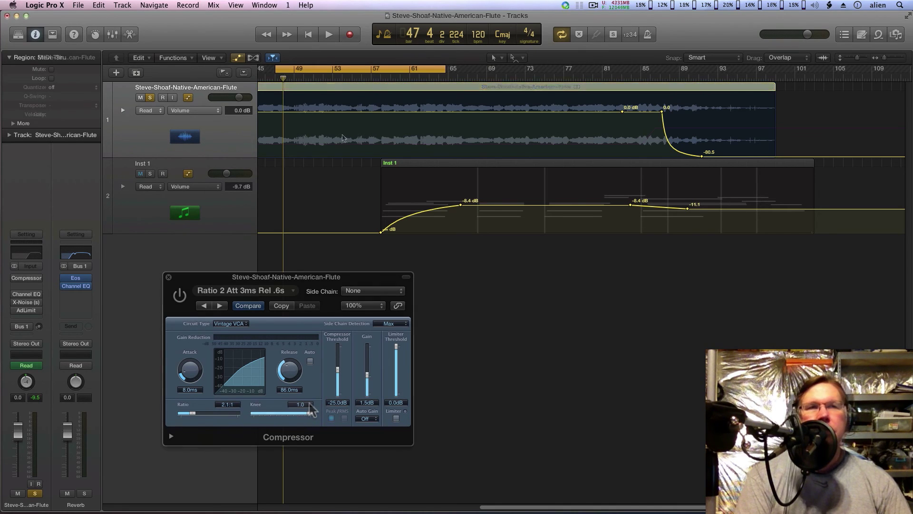
pyautogui.click(319, 245)
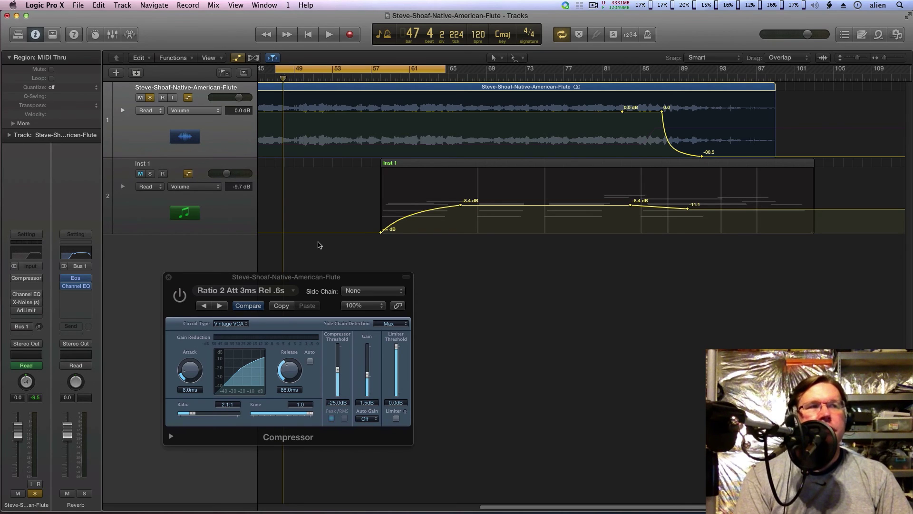
pyautogui.hotkey('ctrl', 'm')
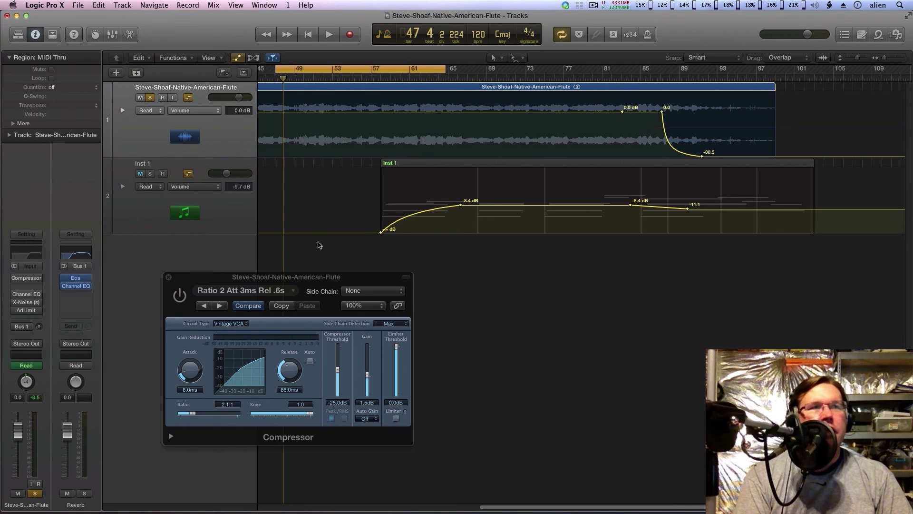
pyautogui.hotkey('ctrl', 'm')
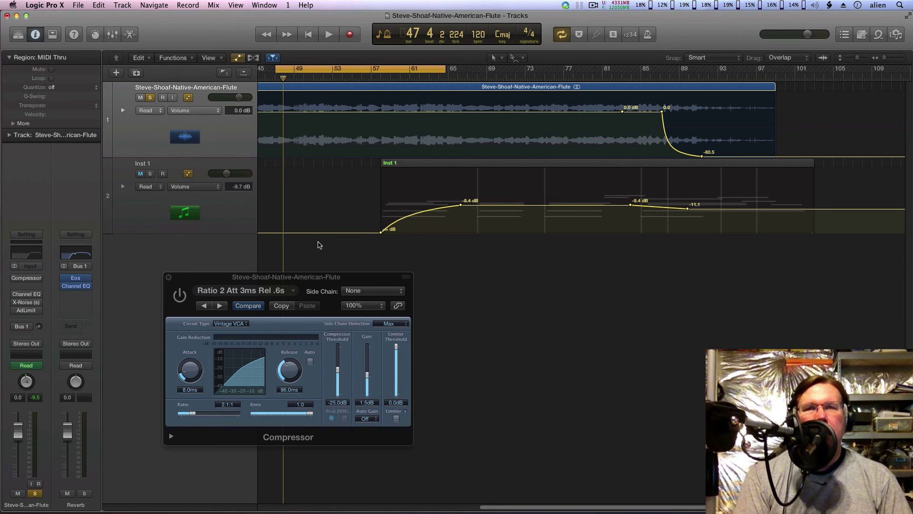
pyautogui.moveTo(296, 277)
pyautogui.mouseDown()
pyautogui.moveTo(300, 259)
pyautogui.moveTo(286, 259)
pyautogui.moveTo(311, 268)
pyautogui.moveTo(282, 265)
pyautogui.moveTo(299, 264)
pyautogui.mouseUp()
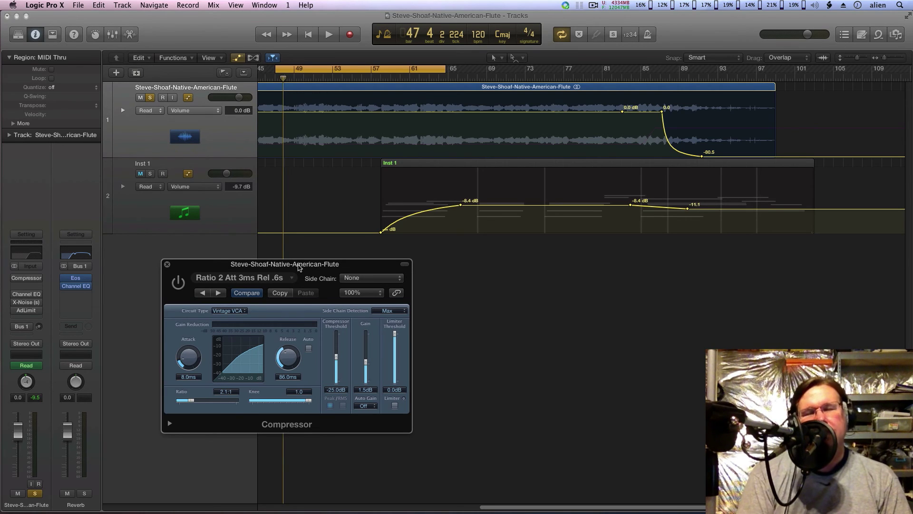
pyautogui.hotkey('ctrl', 'm')
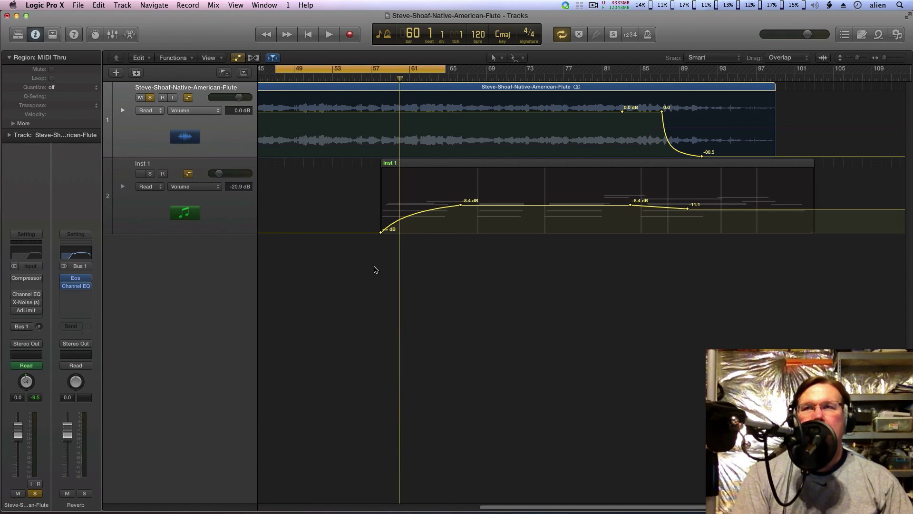
pyautogui.hotkey('ctrl', 'm')
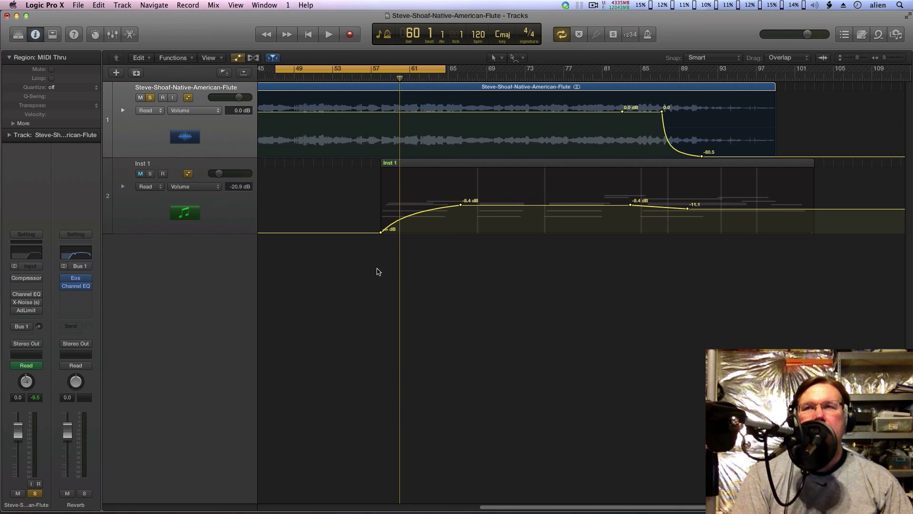
pyautogui.hotkey('ctrl', 'm')
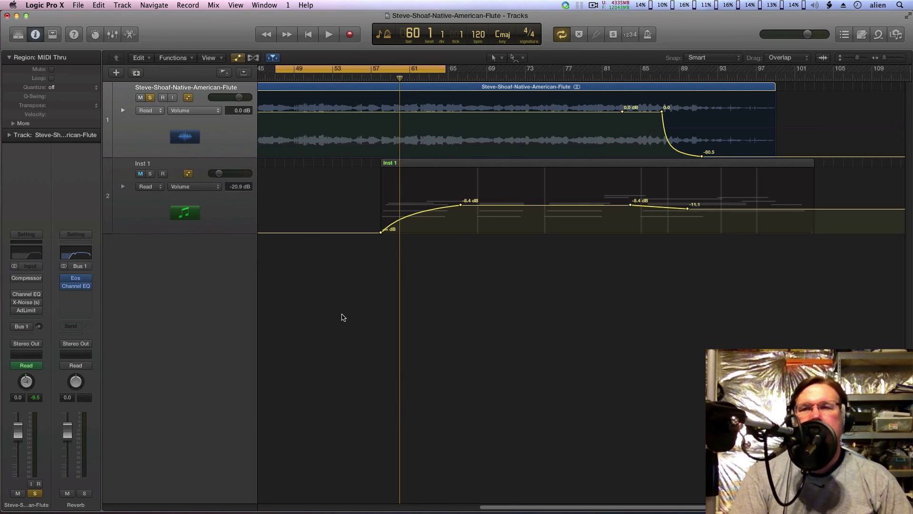
pyautogui.moveTo(21, 279)
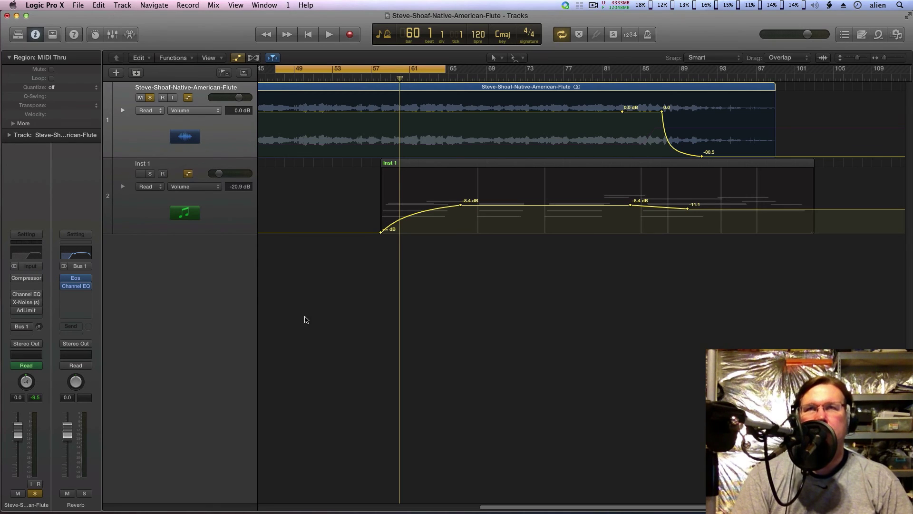
pyautogui.hotkey('ctrl', 'm')
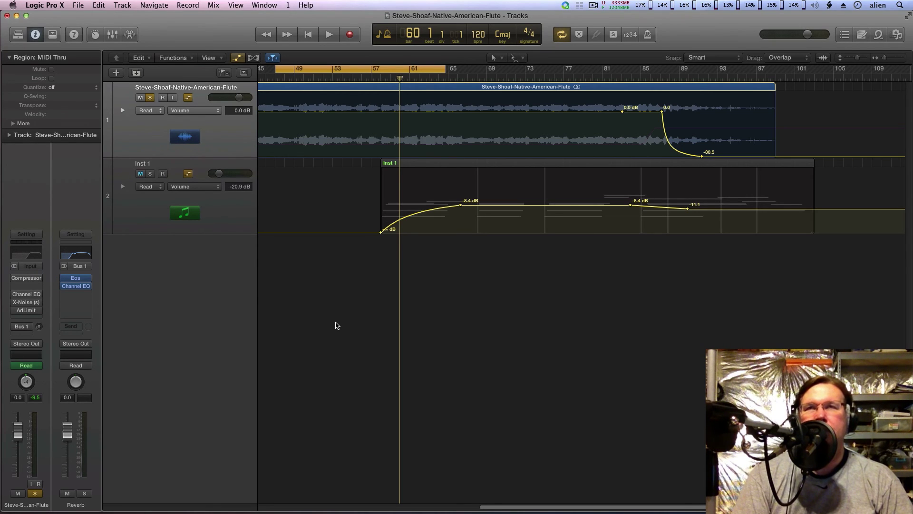
pyautogui.hotkey('ctrl', 'm')
pyautogui.hotkey('ctrl', 'm')
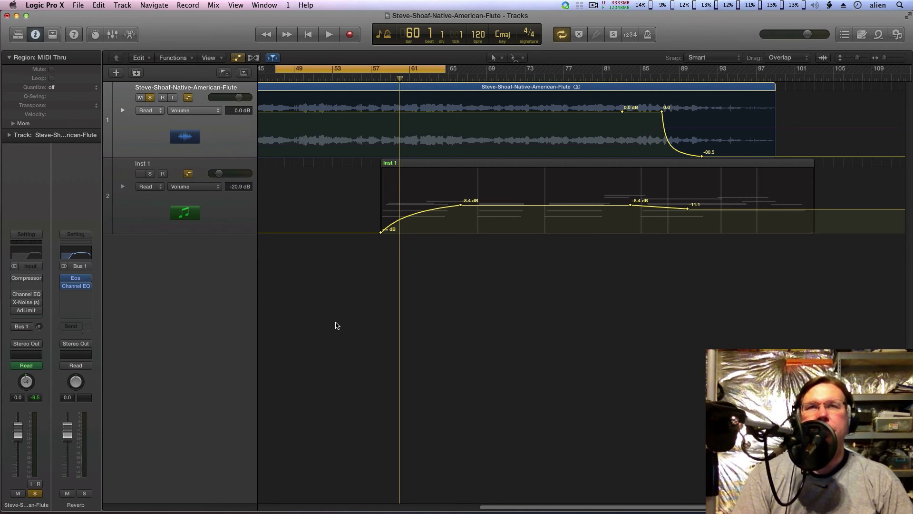
pyautogui.hotkey('ctrl', 'm')
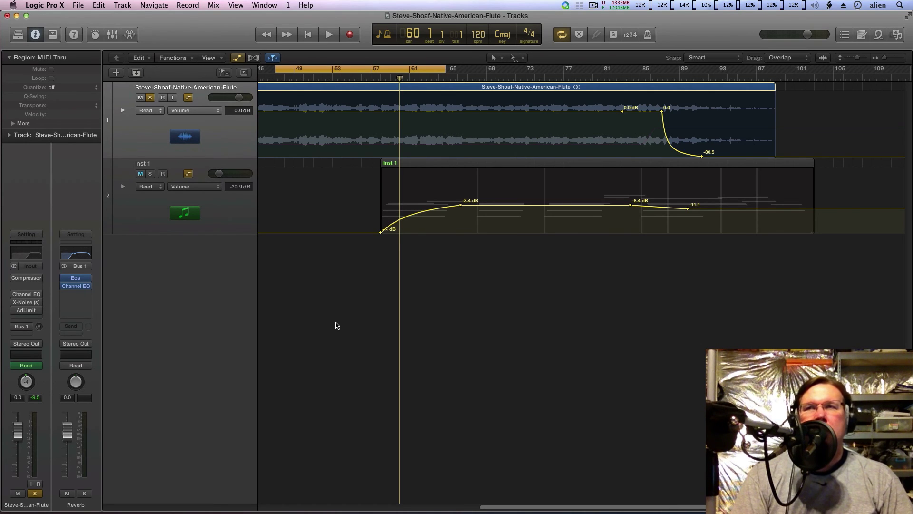
pyautogui.hotkey('ctrl', 'm')
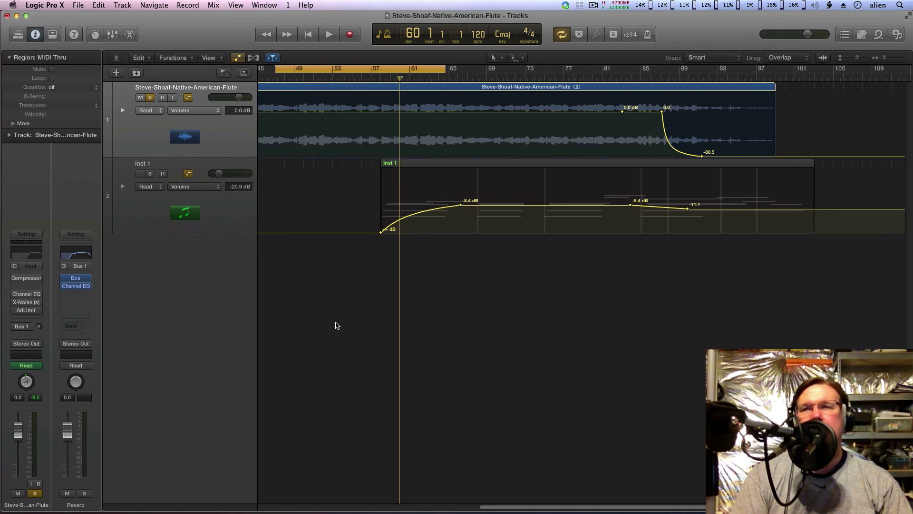
pyautogui.hotkey('ctrl', 'm')
pyautogui.hotkey('ctrl', 'm')
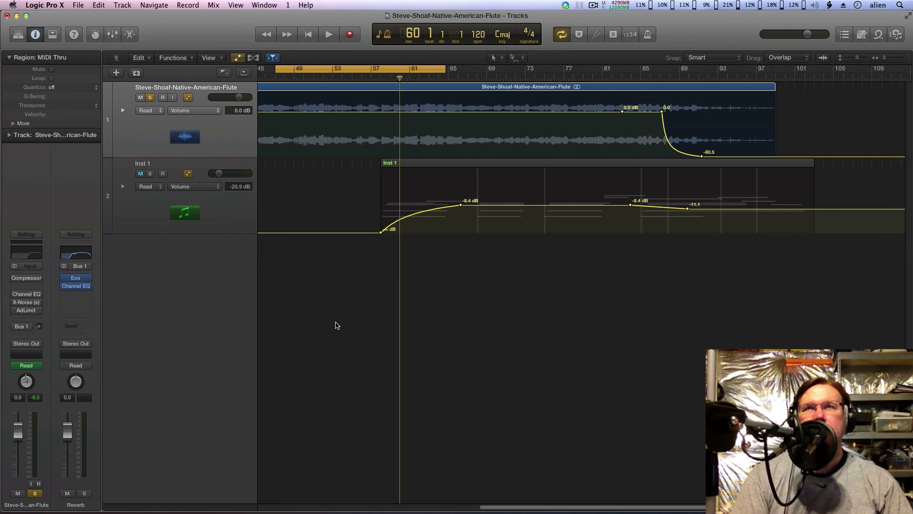
pyautogui.hotkey('ctrl', 'm')
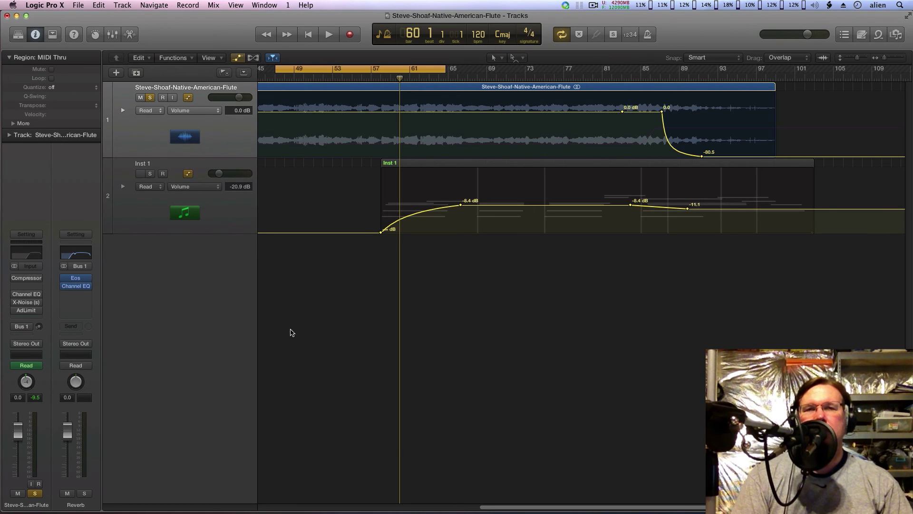
pyautogui.hotkey('ctrl', 'm')
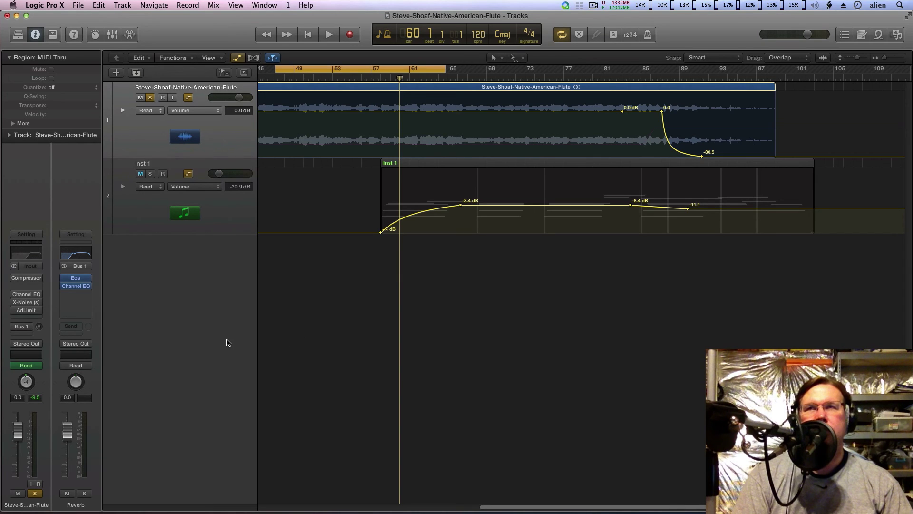
pyautogui.hotkey('ctrl', 'm')
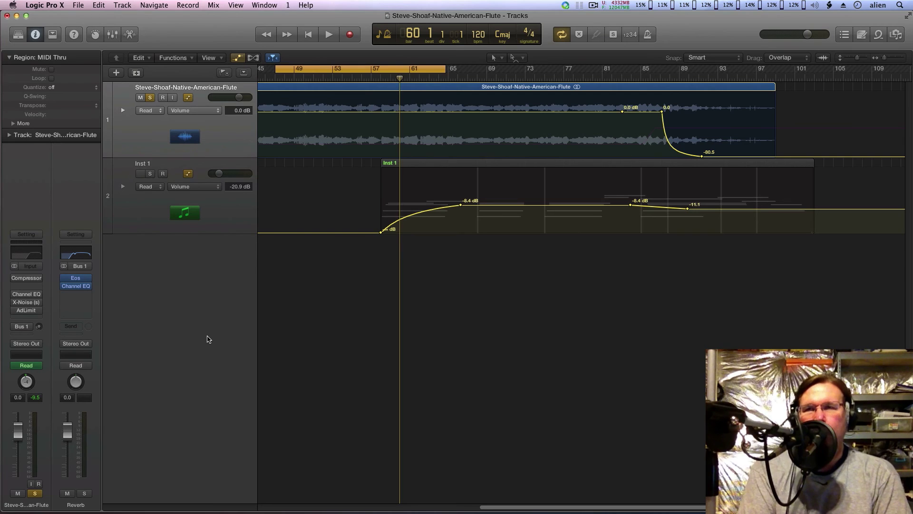
pyautogui.hotkey('ctrl', 'm')
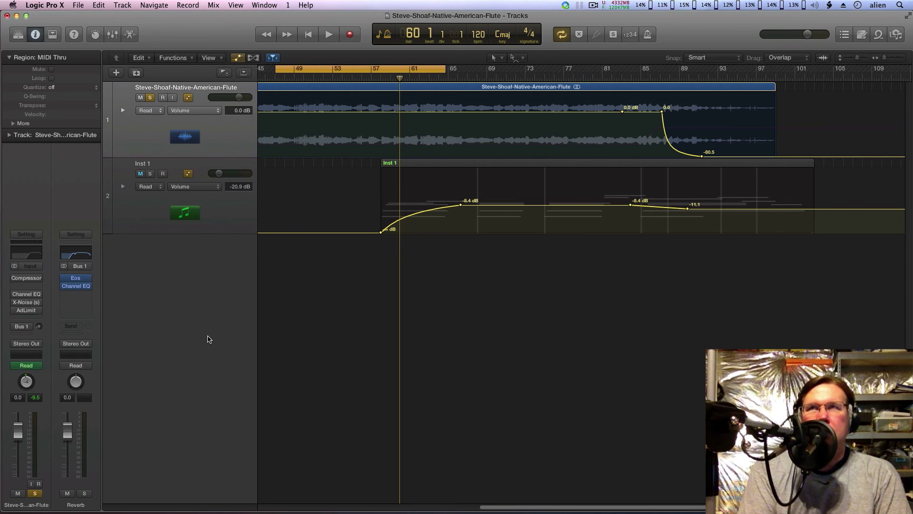
pyautogui.hotkey('ctrl', 'm')
pyautogui.hotkey('ctrl', 'm')
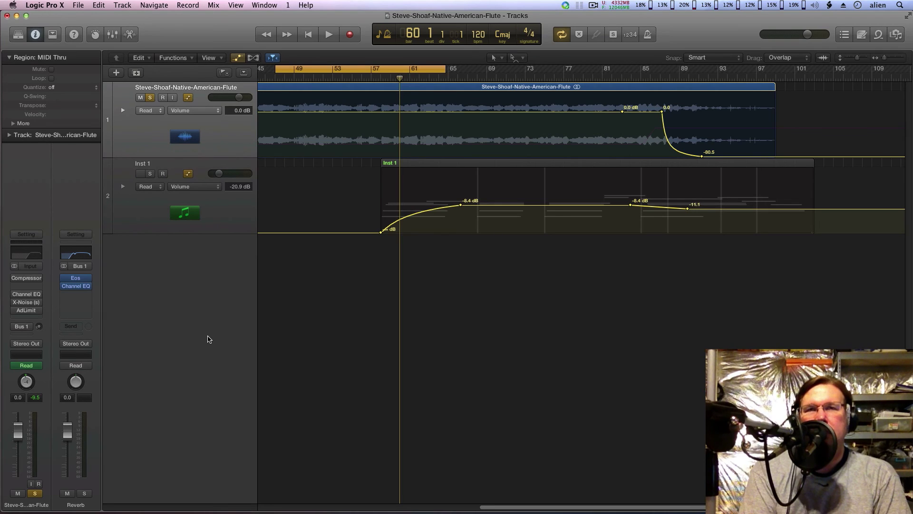
pyautogui.hotkey('ctrl', 'm')
pyautogui.hotkey('ctrl', 'm')
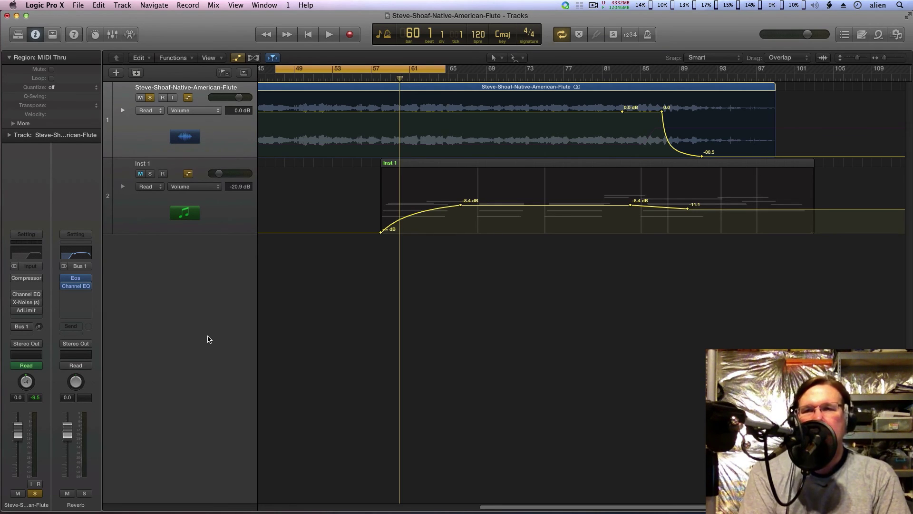
pyautogui.hotkey('ctrl', 'm')
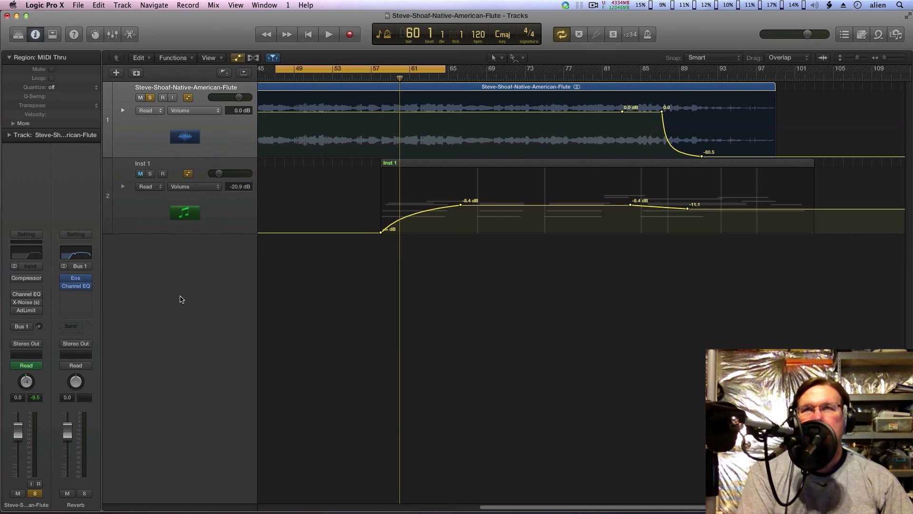
# Step: Open the Channel EQ on the flute track and place its plug-in window below the flute region
pyautogui.moveTo(27, 303)
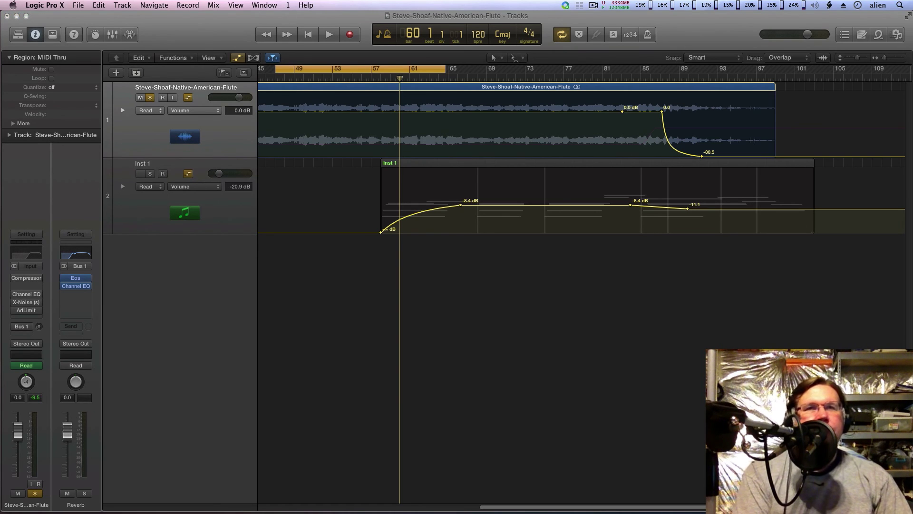
pyautogui.click(26, 294)
pyautogui.moveTo(31, 188); pyautogui.dragTo(466, 190)
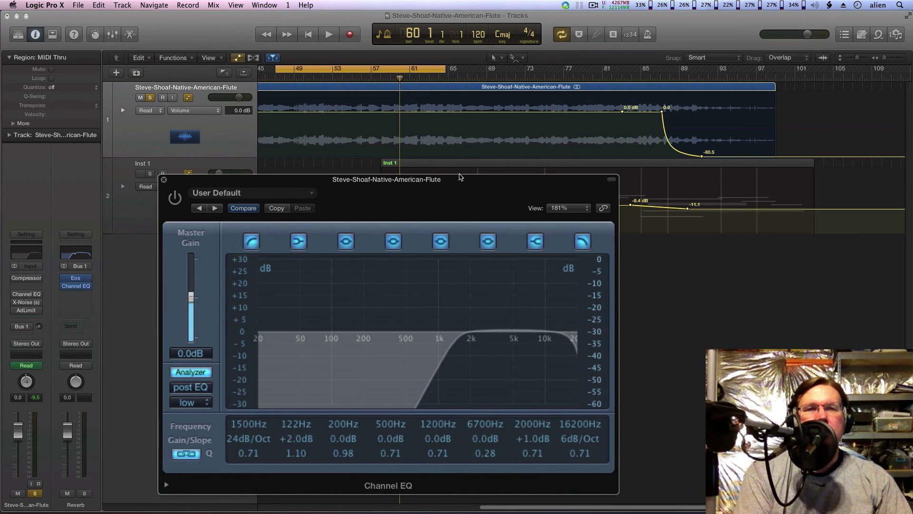
pyautogui.moveTo(458, 184); pyautogui.dragTo(474, 162)
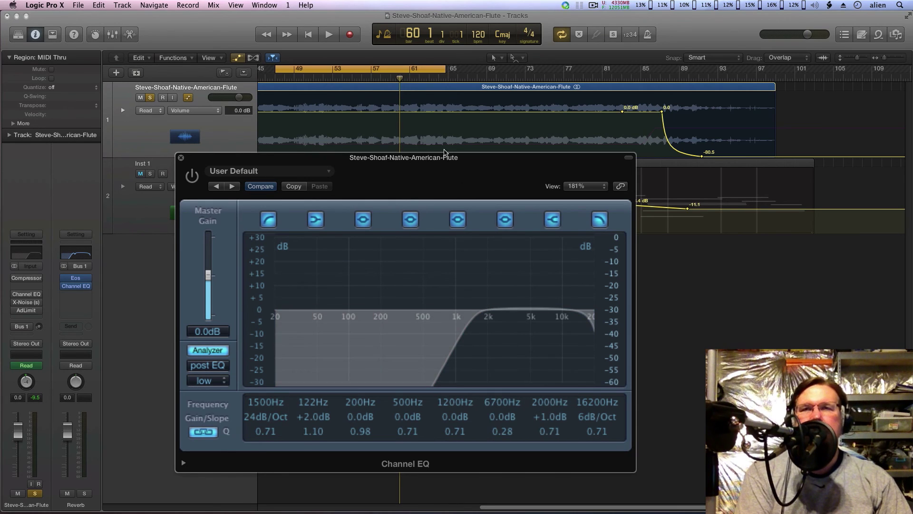
pyautogui.moveTo(453, 165)
pyautogui.mouseDown()
pyautogui.moveTo(468, 163)
pyautogui.moveTo(460, 166)
pyautogui.mouseUp()
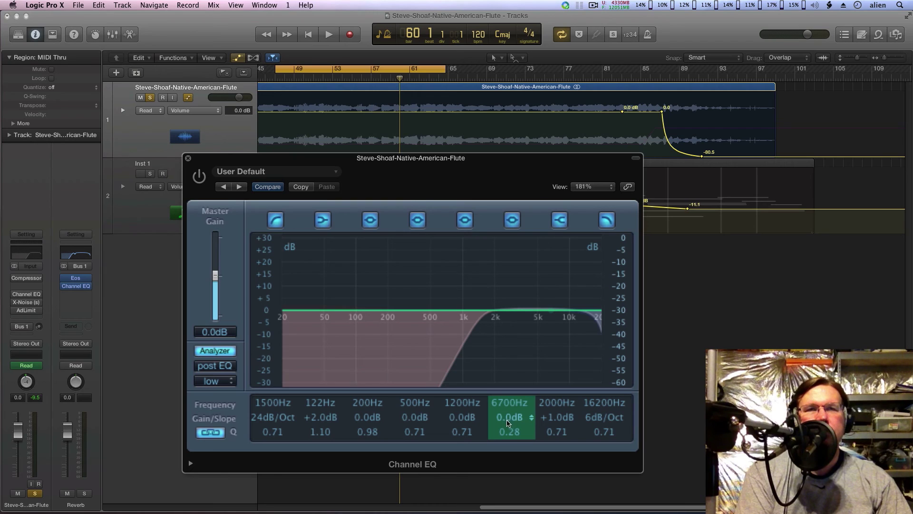
# Step: Boost the Channel EQ's 6700 Hz band to +11.0 dB and lower its frequency to 5800 Hz
pyautogui.scroll(-1, 509, 422)
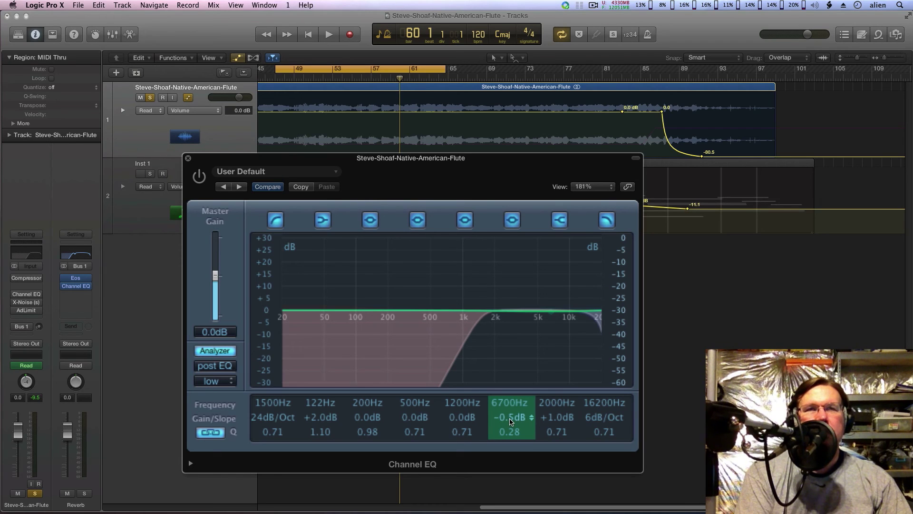
pyautogui.scroll(6, 510, 420)
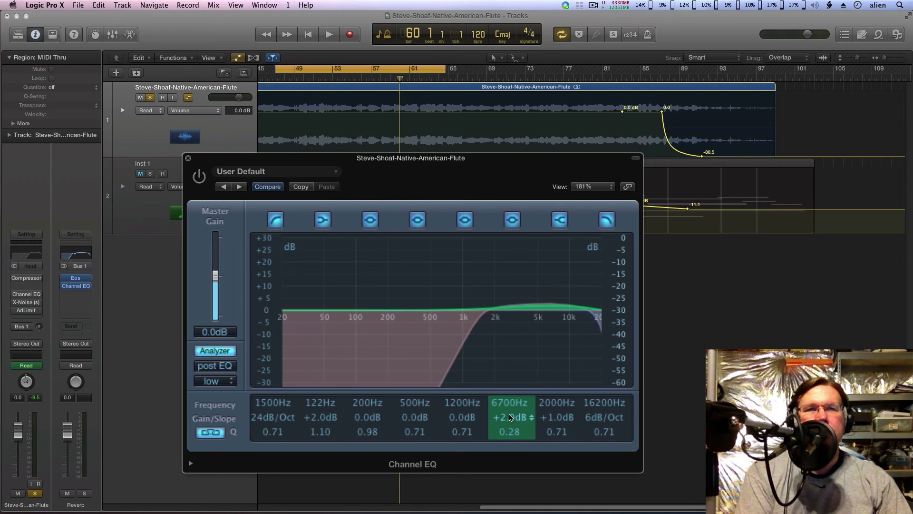
pyautogui.scroll(-5, 511, 419)
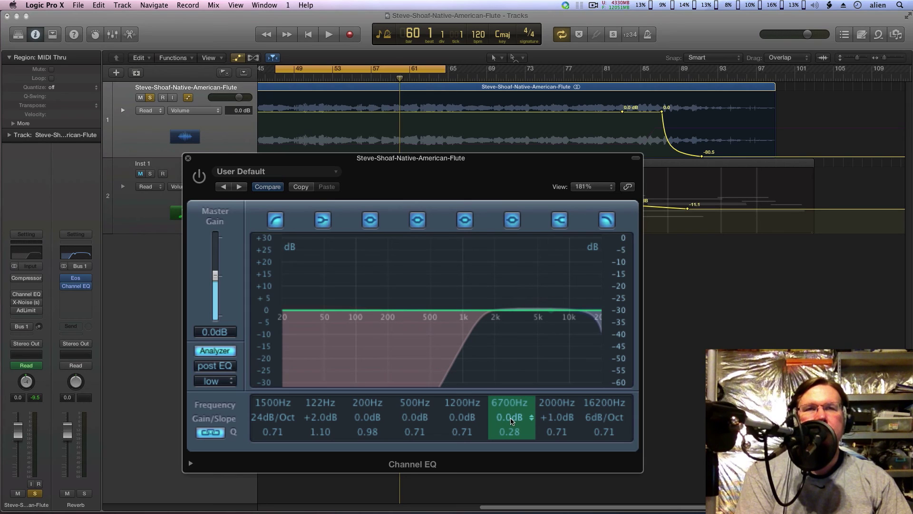
pyautogui.scroll(20, 511, 419)
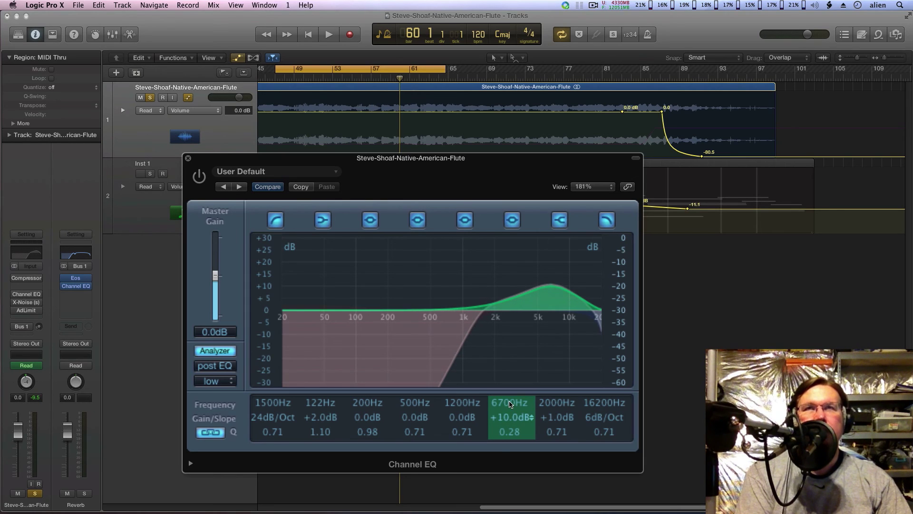
pyautogui.scroll(-2, 510, 404)
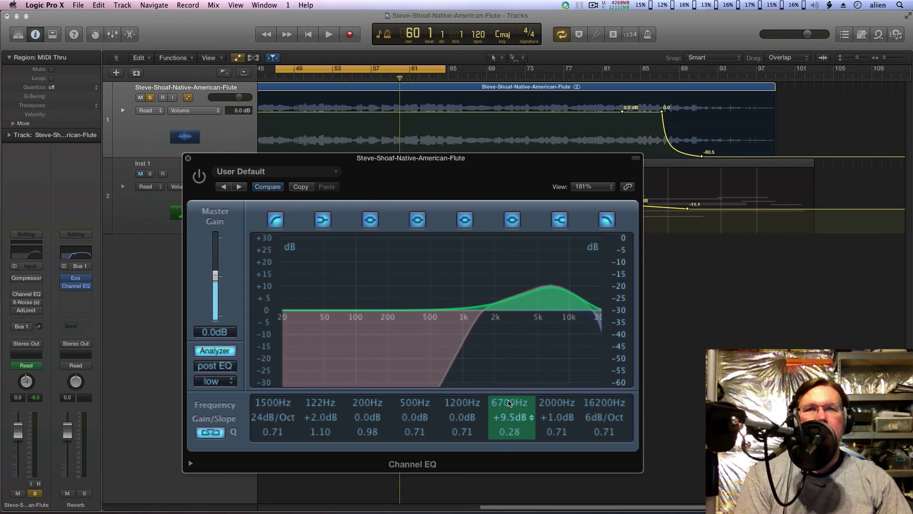
pyautogui.scroll(3, 510, 404)
pyautogui.moveTo(507, 404); pyautogui.dragTo(509, 409)
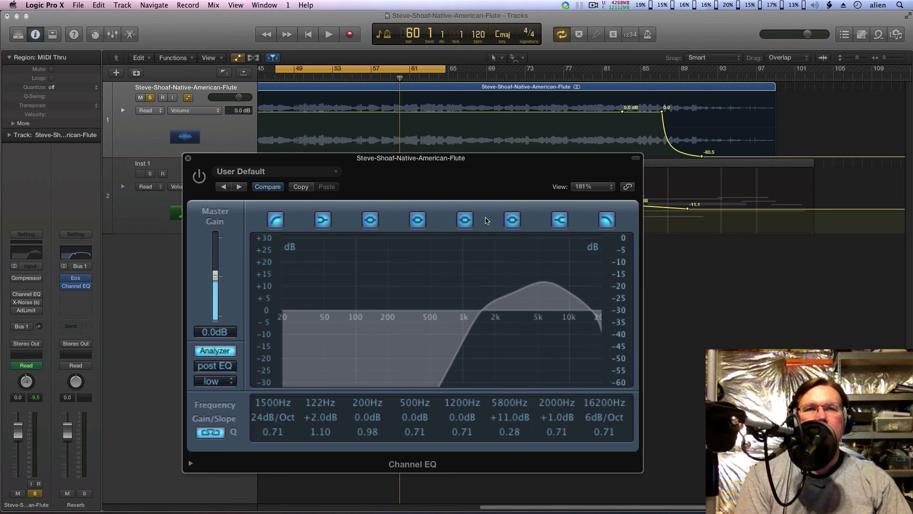
# Step: Turn on the flute track's Channel EQ and start playback of the cycled section
pyautogui.press('space')
pyautogui.press('space')
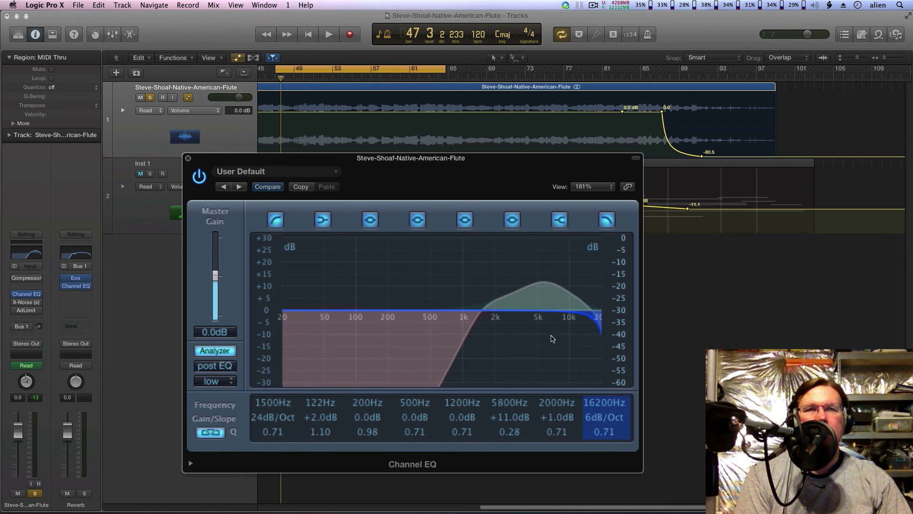
pyautogui.press('space')
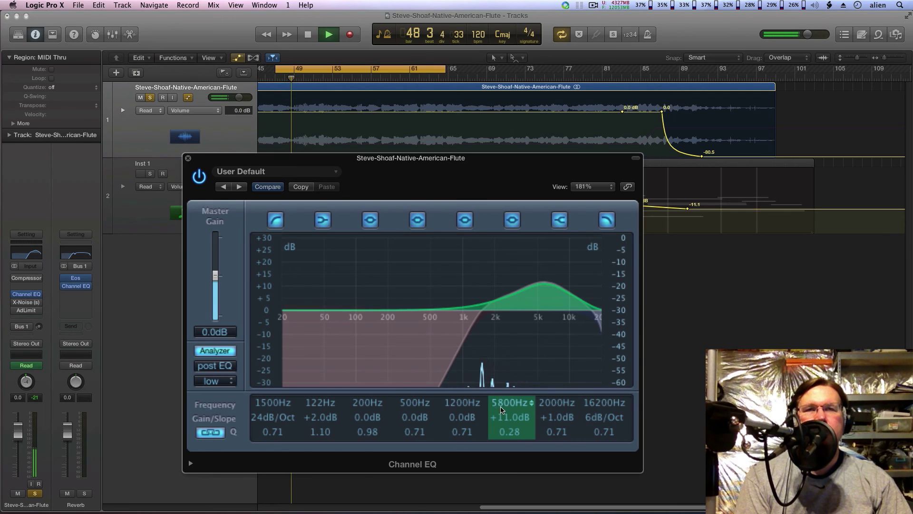
# Step: Raise the Channel EQ's 5800 Hz band to 7600 Hz and boost its gain to +14.5 dB
pyautogui.moveTo(497, 407)
pyautogui.mouseDown()
pyautogui.moveTo(507, 412)
pyautogui.moveTo(507, 394)
pyautogui.mouseUp()
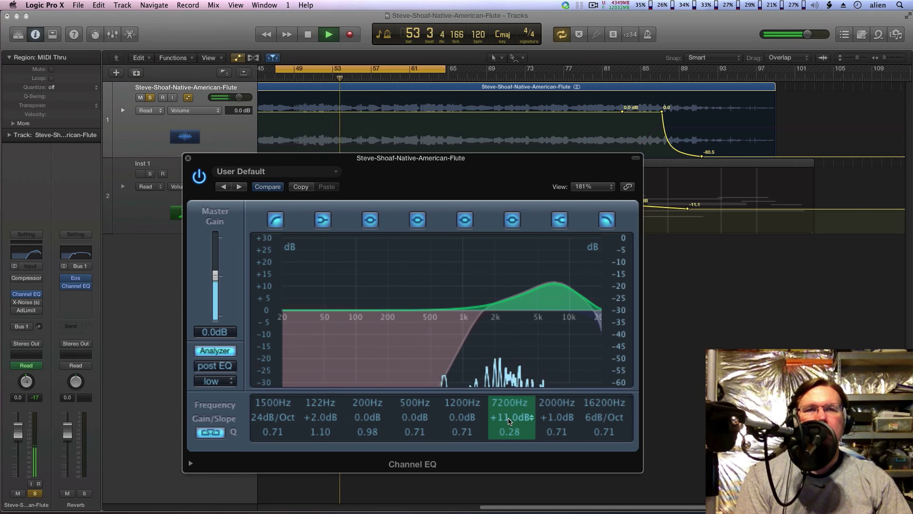
pyautogui.moveTo(509, 420); pyautogui.dragTo(508, 414)
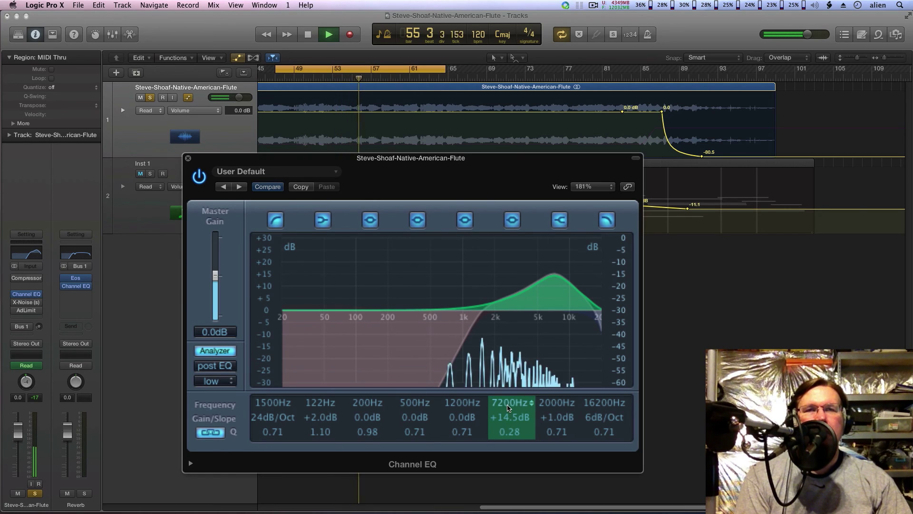
pyautogui.moveTo(509, 406)
pyautogui.mouseDown()
pyautogui.moveTo(508, 393)
pyautogui.moveTo(511, 403)
pyautogui.mouseUp()
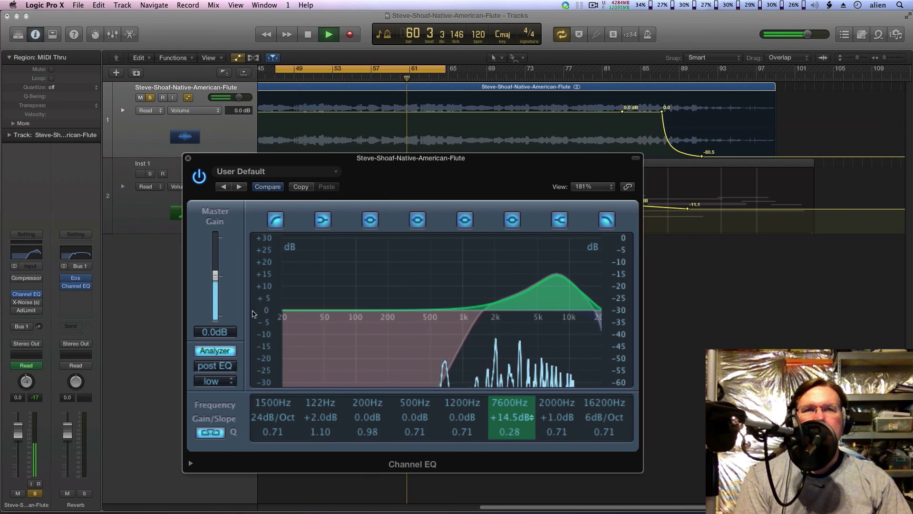
# Step: Compare the flute's sound with the Channel EQ bypassed and re-enabled during playback
pyautogui.click(198, 176)
pyautogui.click(199, 177)
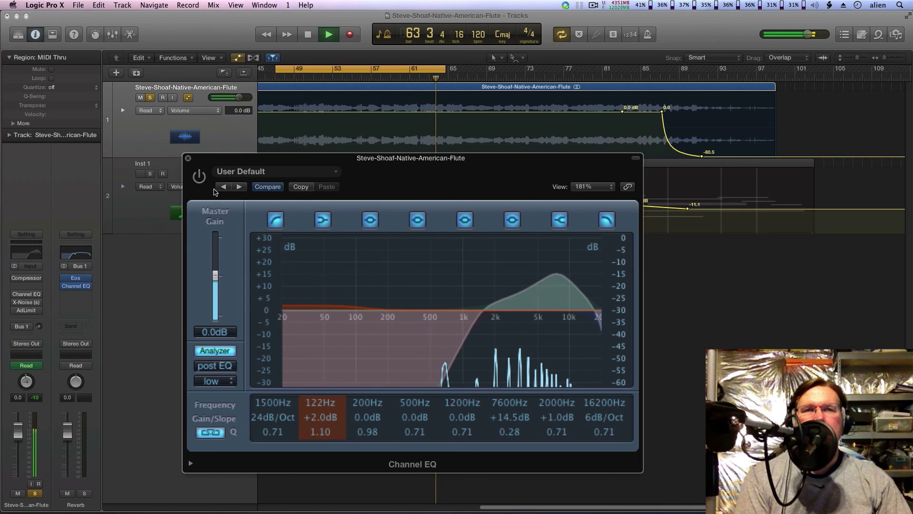
pyautogui.click(200, 178)
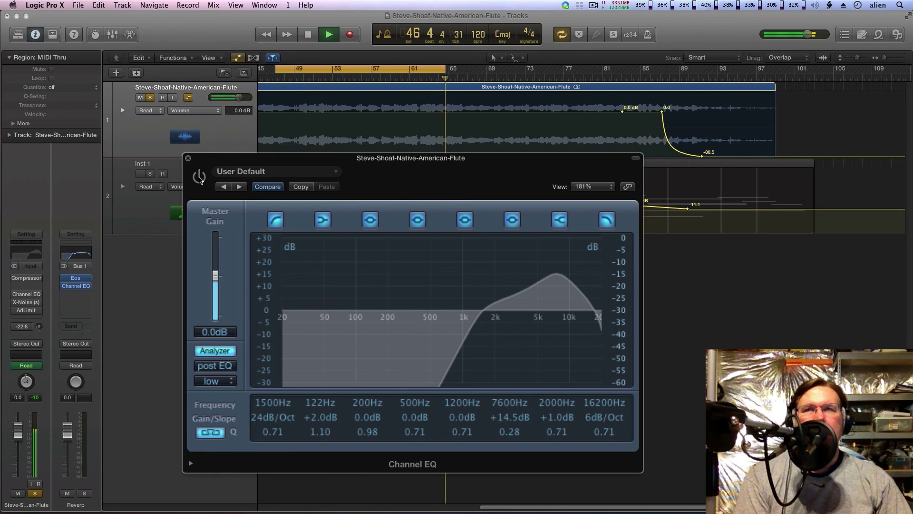
pyautogui.click(200, 178)
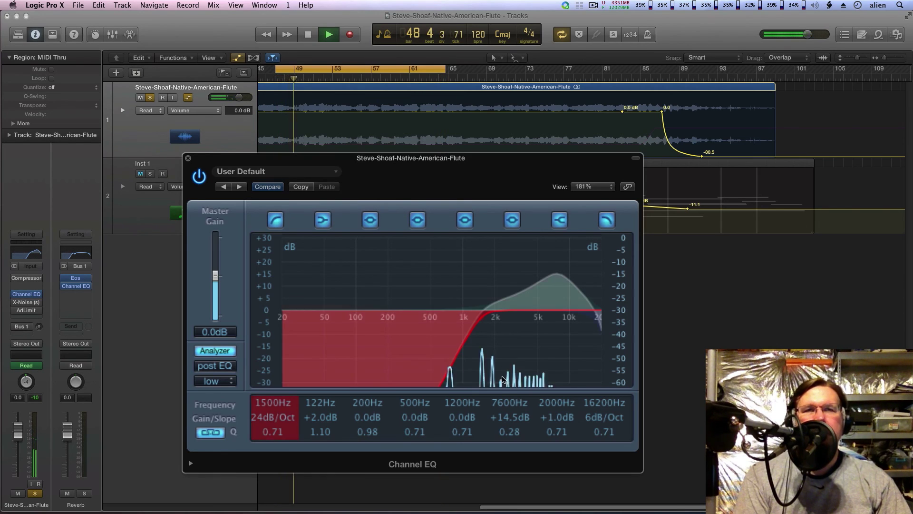
# Step: Cut the Channel EQ's 7600 Hz band to -15.5 dB with playback paused, and resume playback
pyautogui.press('space')
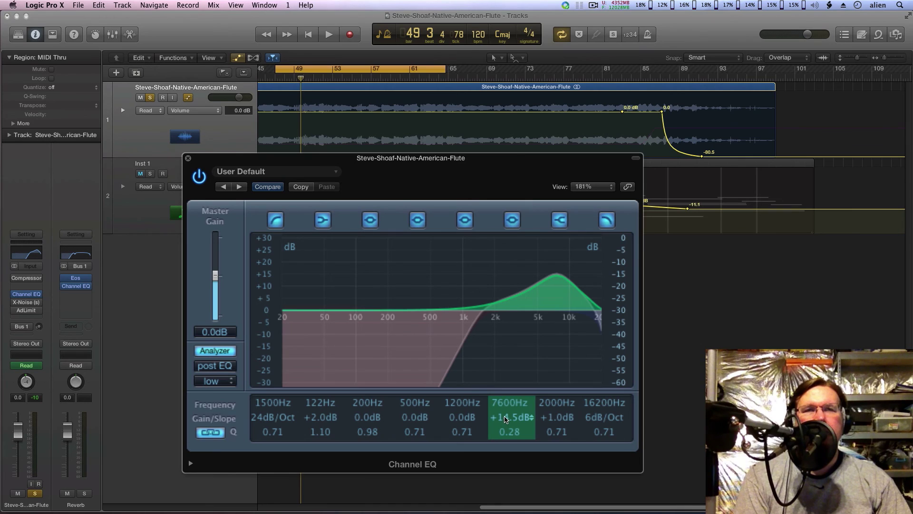
pyautogui.moveTo(506, 418); pyautogui.dragTo(516, 464)
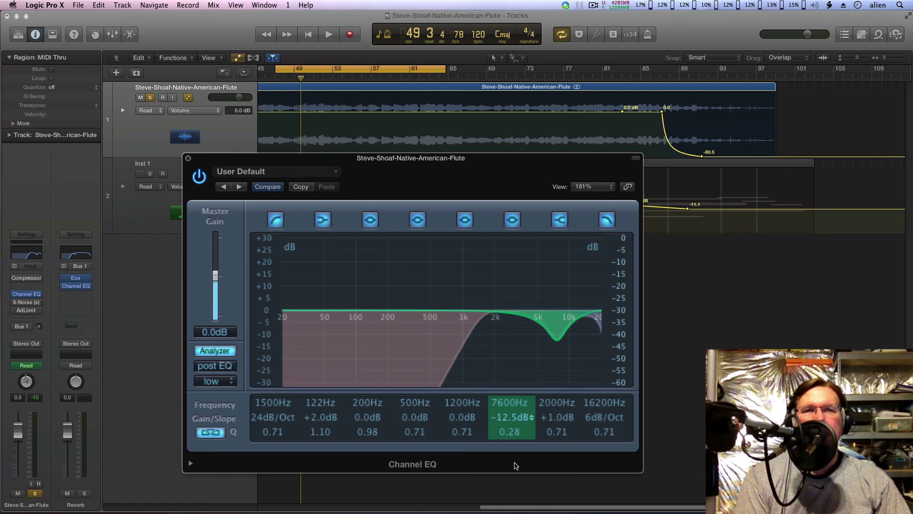
pyautogui.click(501, 374)
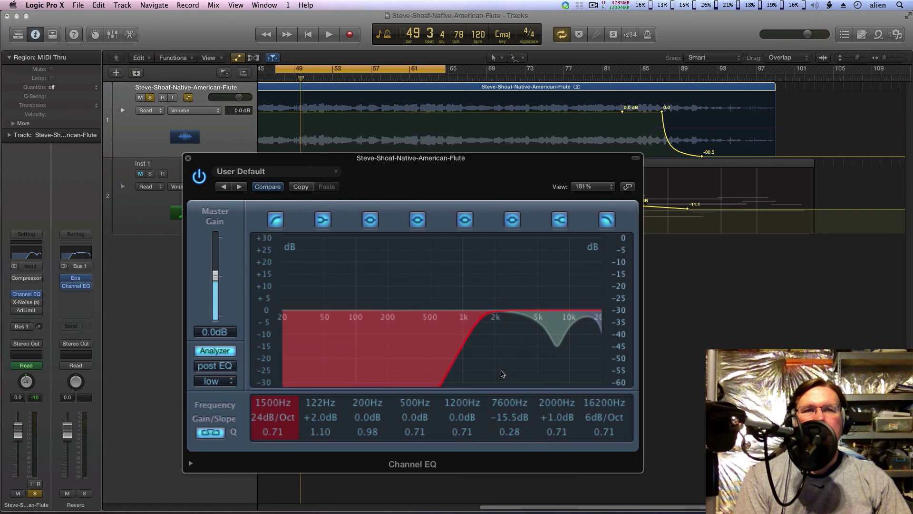
pyautogui.press('space')
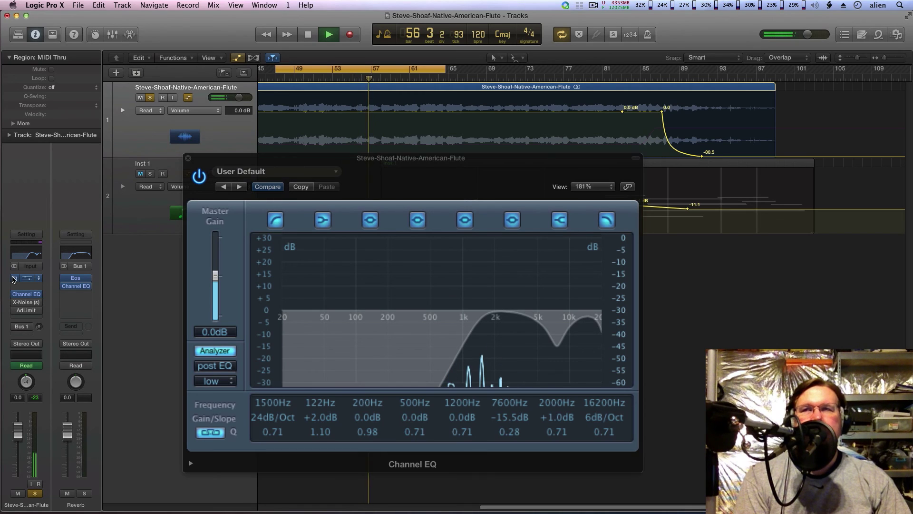
# Step: Turn on the flute track's Compressor and boost the Channel EQ's 7600 Hz band to +12.5 dB
pyautogui.click(14, 281)
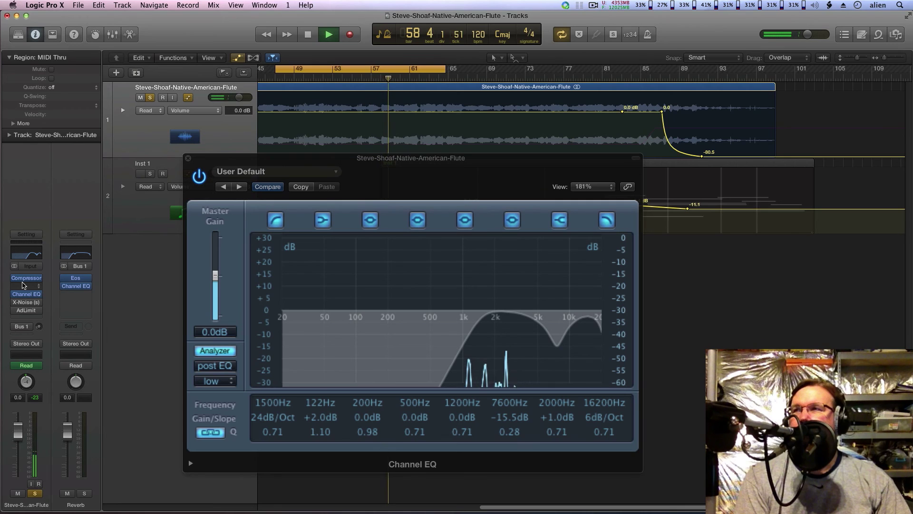
pyautogui.moveTo(20, 280)
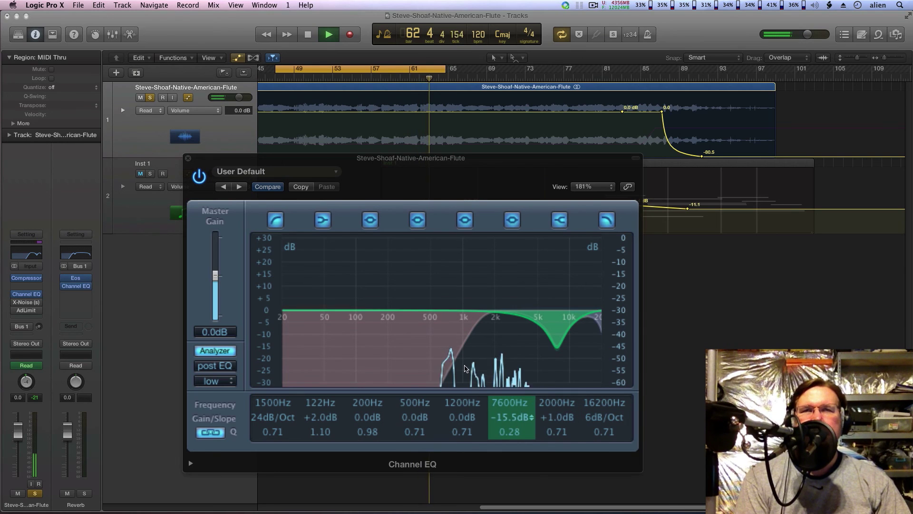
pyautogui.click(219, 354)
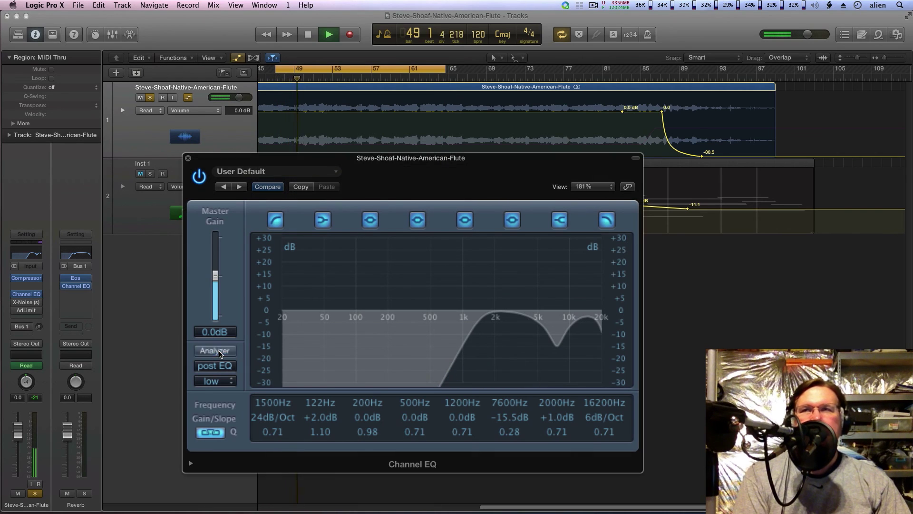
pyautogui.click(219, 354)
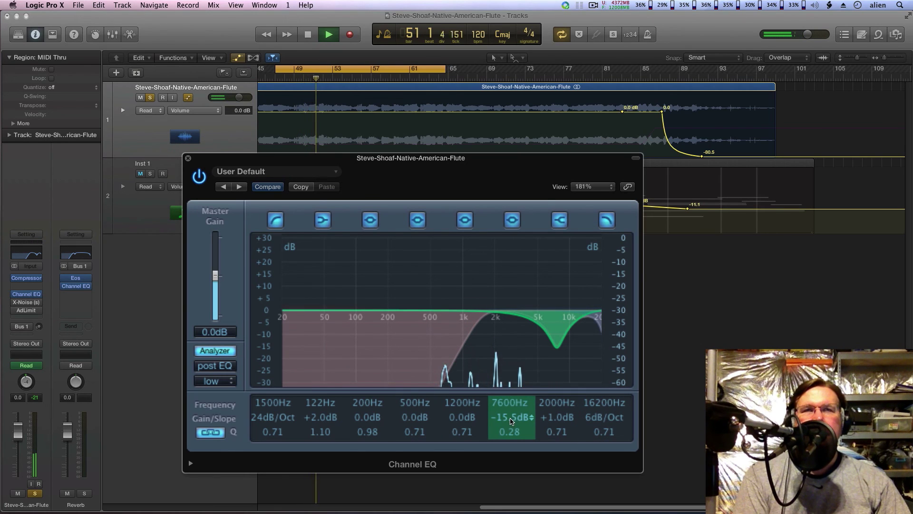
pyautogui.moveTo(511, 421); pyautogui.dragTo(511, 372)
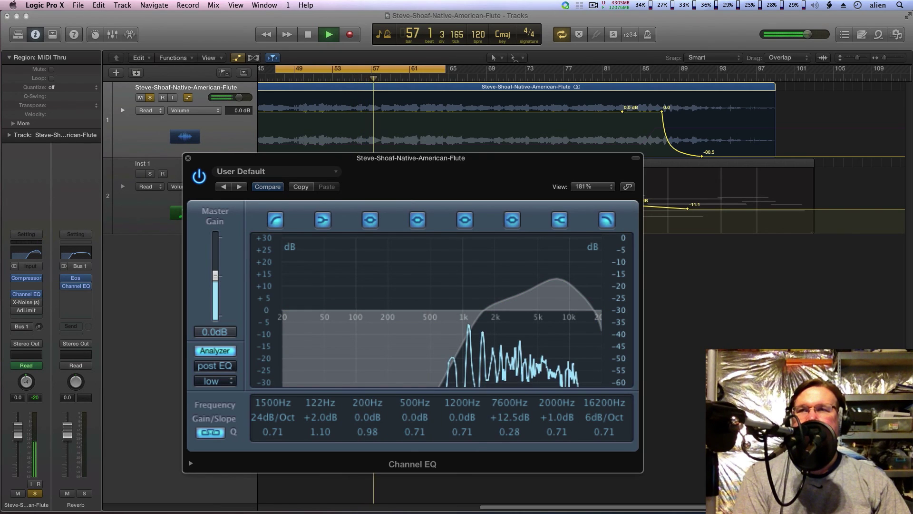
# Step: Open the flute track's X-Noise plug-in and place its window over the upper part of the tracks area
pyautogui.click(45, 275)
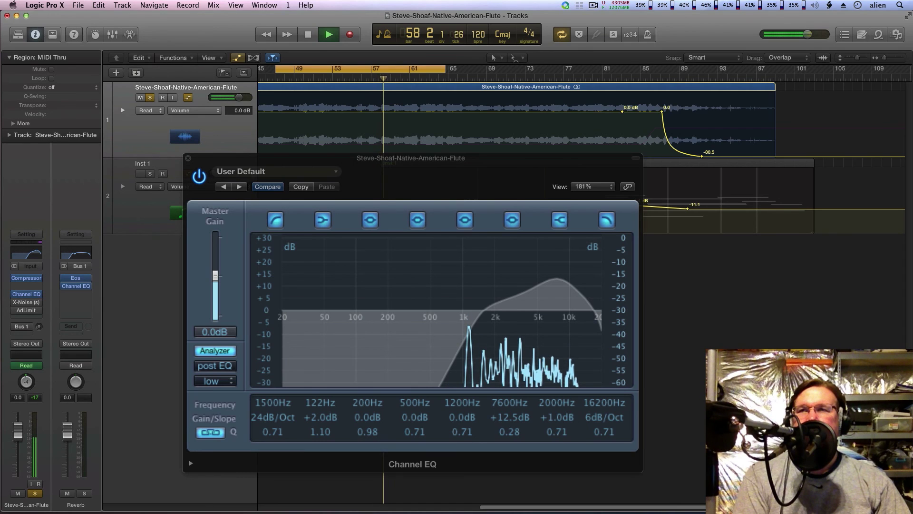
pyautogui.click(25, 295)
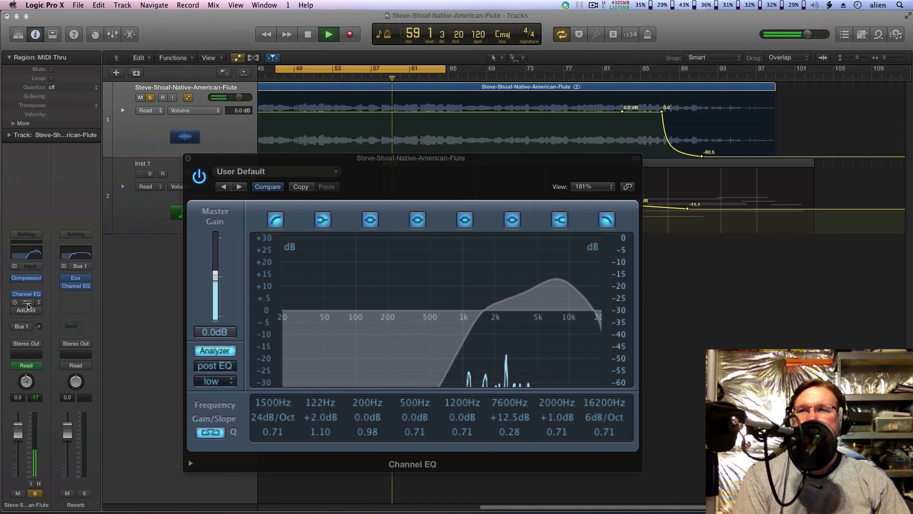
pyautogui.click(14, 306)
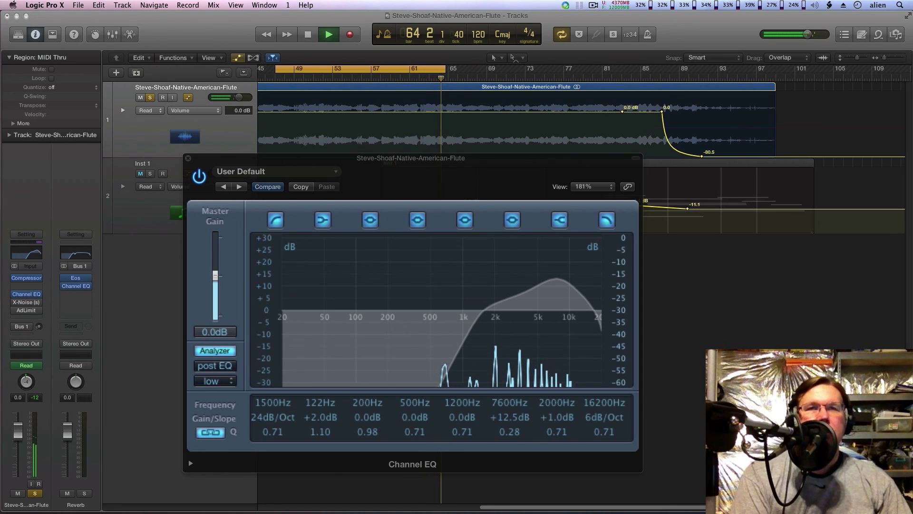
pyautogui.click(26, 302)
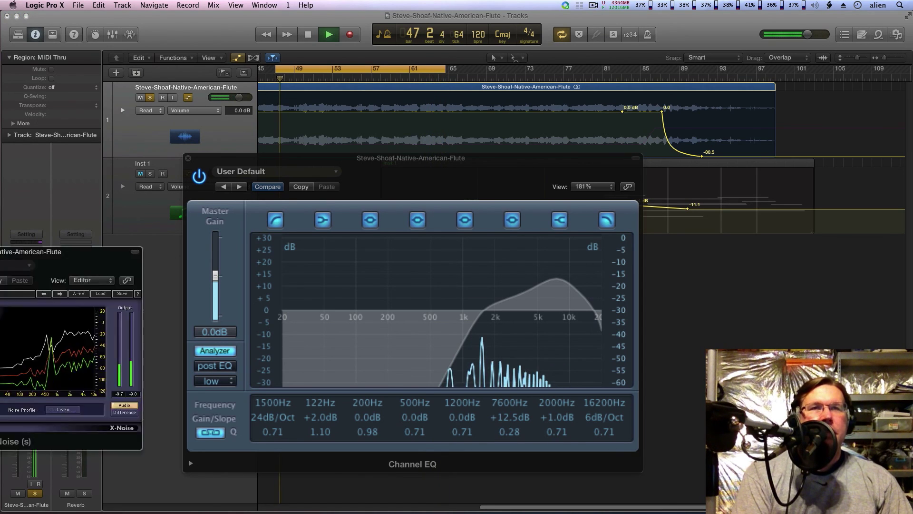
pyautogui.moveTo(71, 251); pyautogui.dragTo(586, 209)
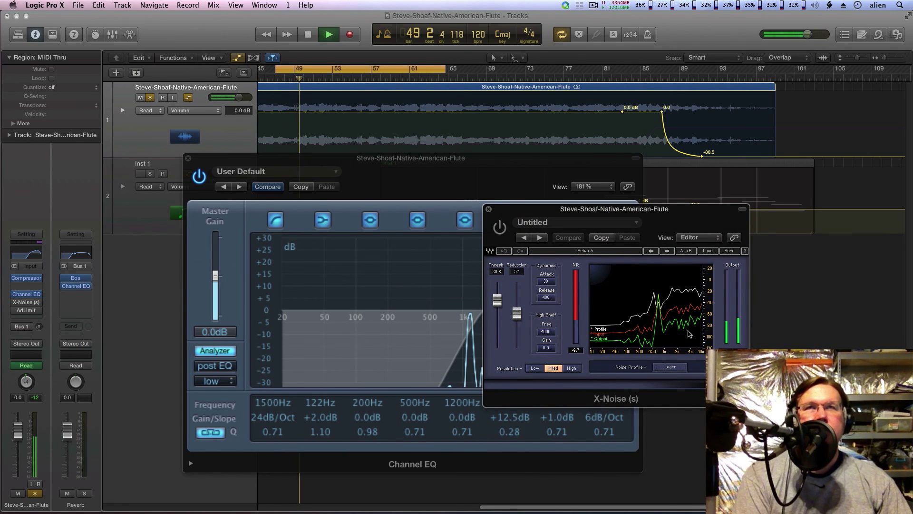
pyautogui.moveTo(631, 210); pyautogui.dragTo(511, 77)
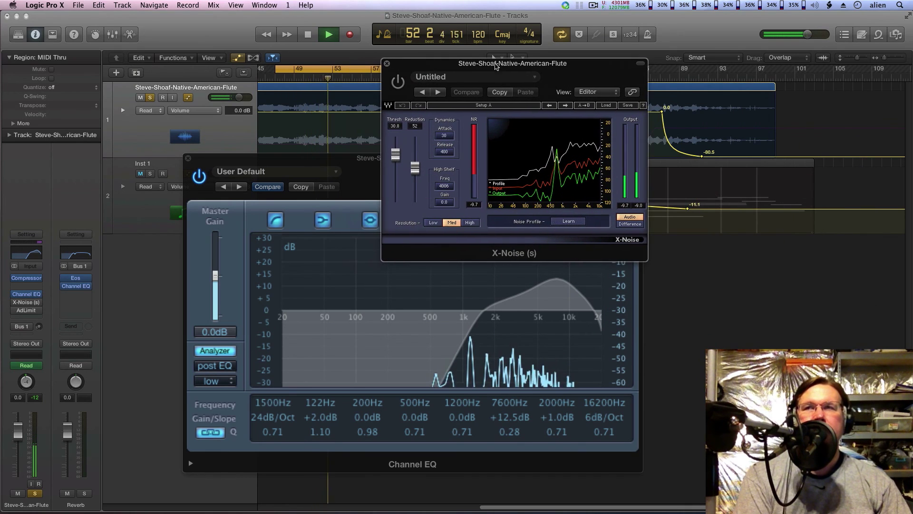
# Step: Turn on X-Noise, learn a new noise profile from the playing flute, and shift its window slightly downward
pyautogui.click(551, 324)
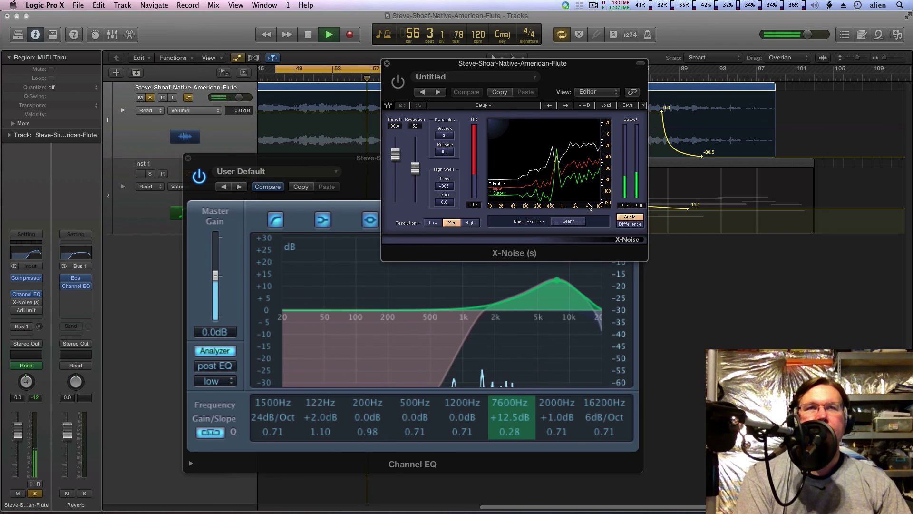
pyautogui.click(569, 222)
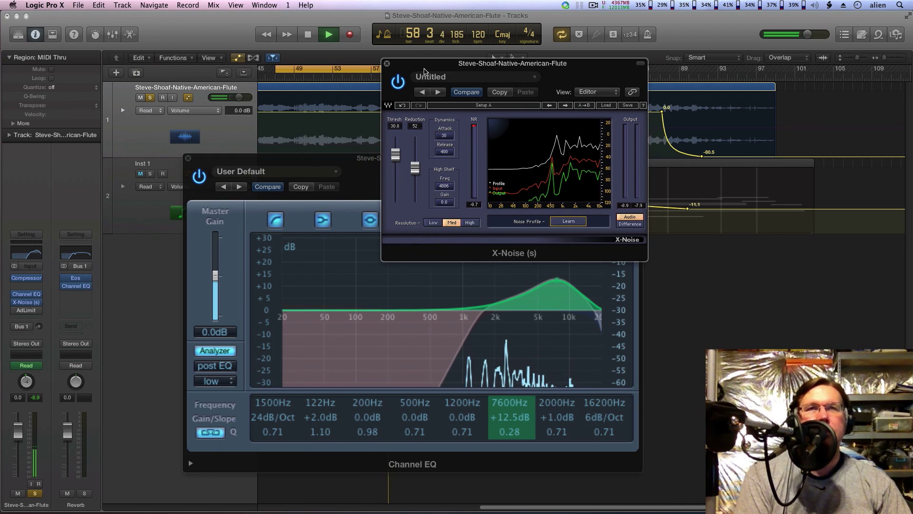
pyautogui.moveTo(442, 66); pyautogui.dragTo(443, 114)
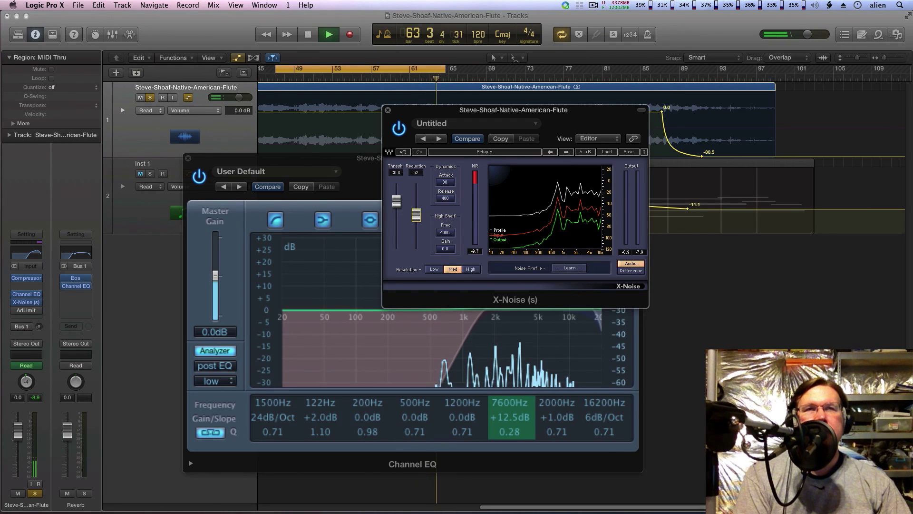
# Step: Set X-Noise's threshold to 22.8 and reduction to 52, and clear its window from the Channel EQ
pyautogui.moveTo(416, 215)
pyautogui.mouseDown()
pyautogui.moveTo(396, 220)
pyautogui.moveTo(397, 209)
pyautogui.moveTo(415, 223)
pyautogui.mouseUp()
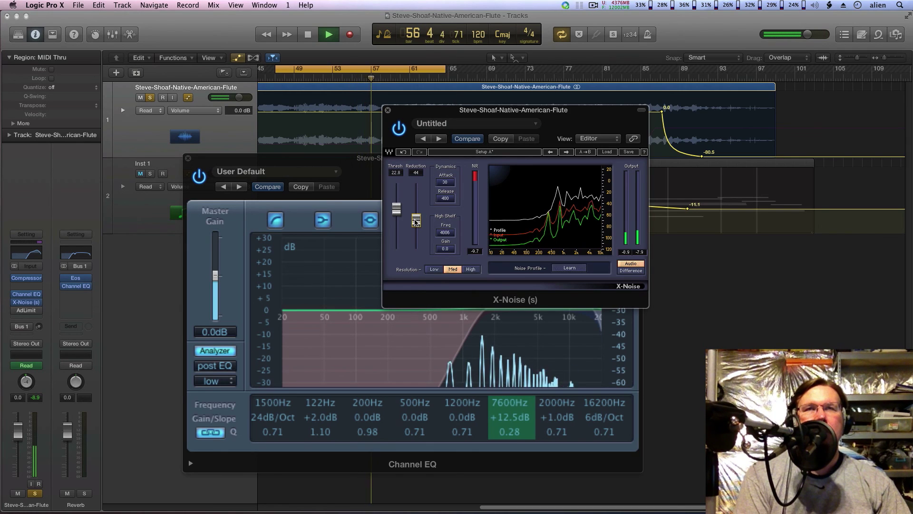
pyautogui.moveTo(415, 222); pyautogui.dragTo(416, 215)
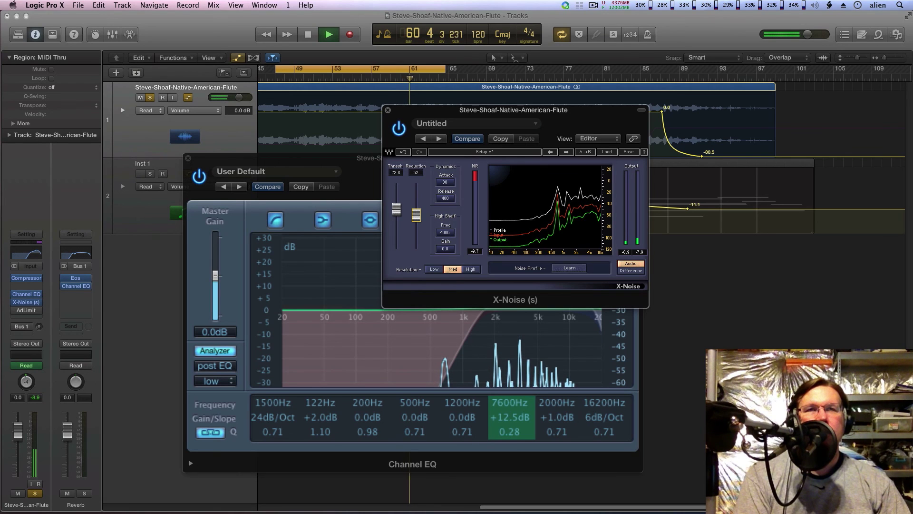
pyautogui.moveTo(465, 112); pyautogui.dragTo(0, 169)
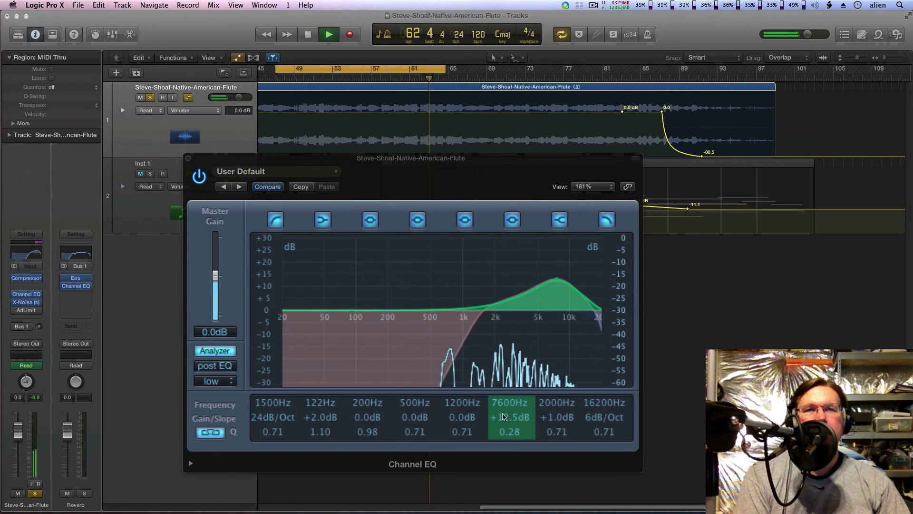
# Step: Reduce the Channel EQ's 7600 Hz band to -0.5 dB and set the low cut to 24.0 Hz at 6 dB/Oct
pyautogui.moveTo(523, 416); pyautogui.dragTo(508, 440)
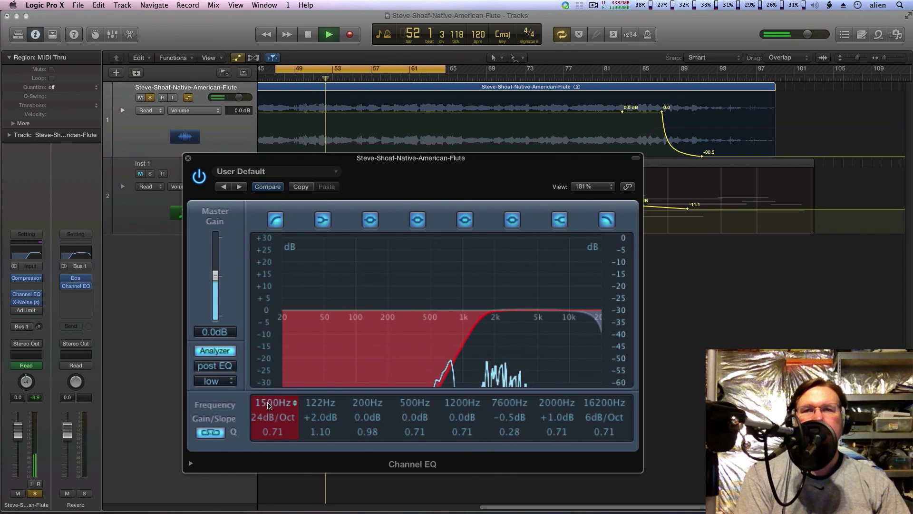
pyautogui.moveTo(266, 405); pyautogui.dragTo(270, 433)
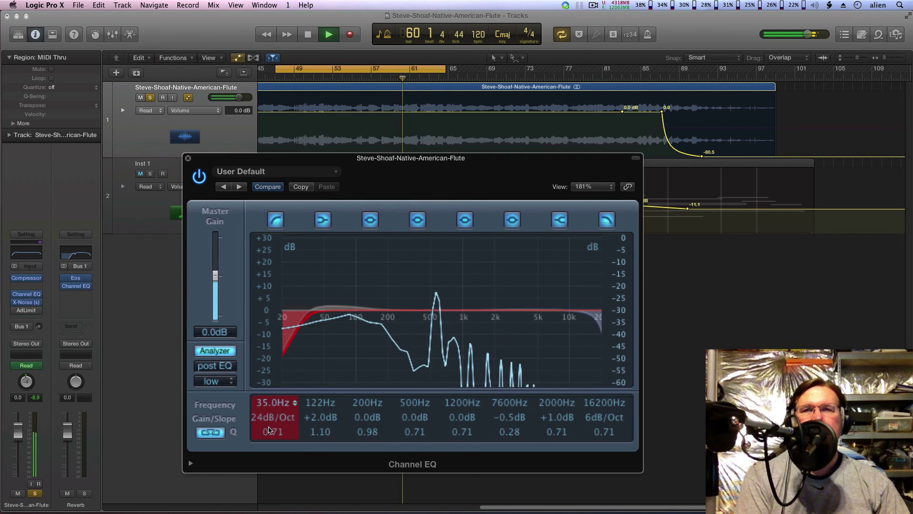
pyautogui.moveTo(270, 432); pyautogui.dragTo(270, 439)
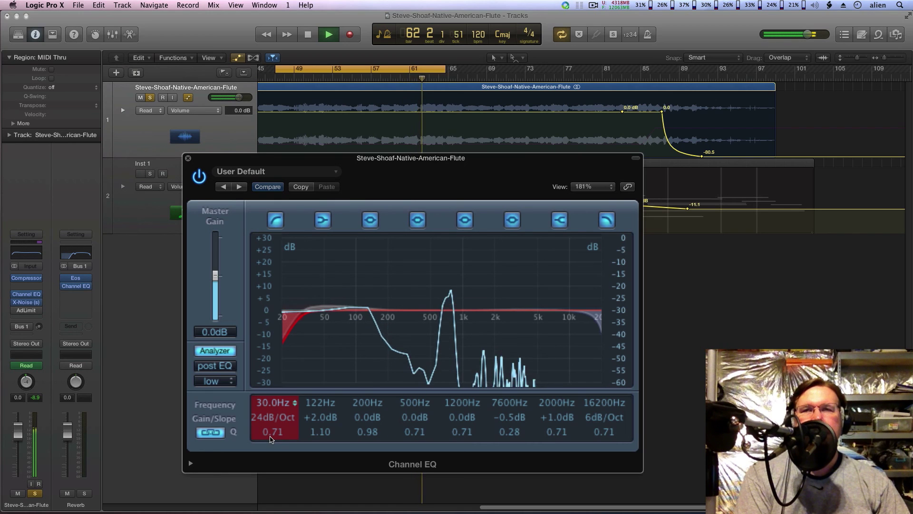
pyautogui.moveTo(270, 438); pyautogui.dragTo(267, 423)
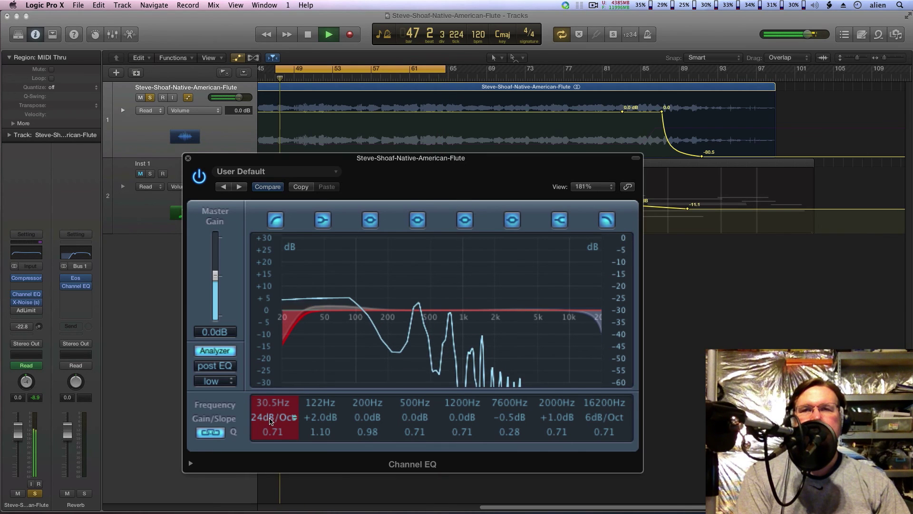
pyautogui.moveTo(270, 421); pyautogui.dragTo(272, 425)
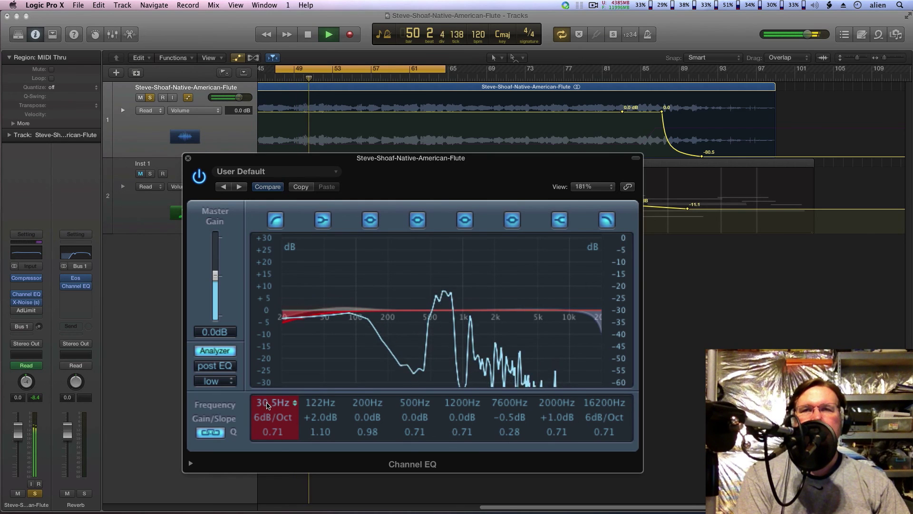
pyautogui.moveTo(267, 405); pyautogui.dragTo(272, 419)
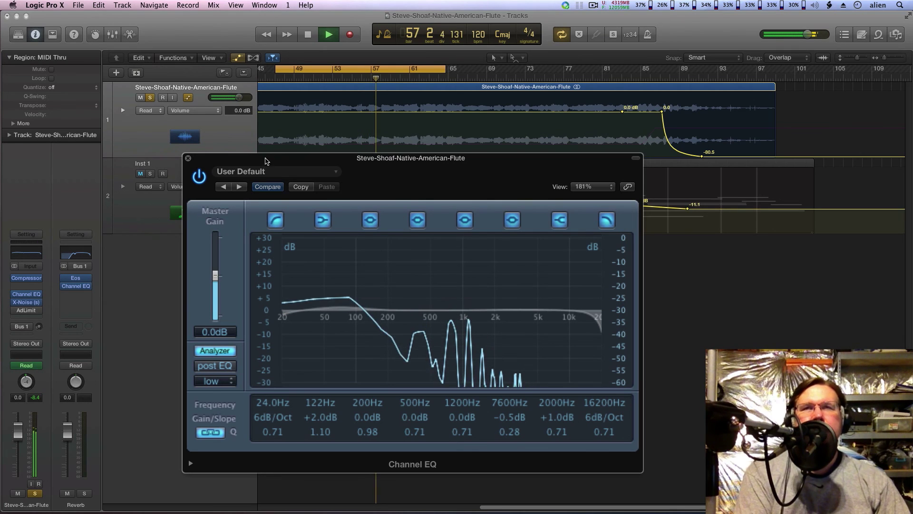
# Step: Move the Channel EQ window aside, reopen the flute's X-Noise, and set its threshold to 7.6 and reduction to 28
pyautogui.moveTo(259, 158); pyautogui.dragTo(307, 174)
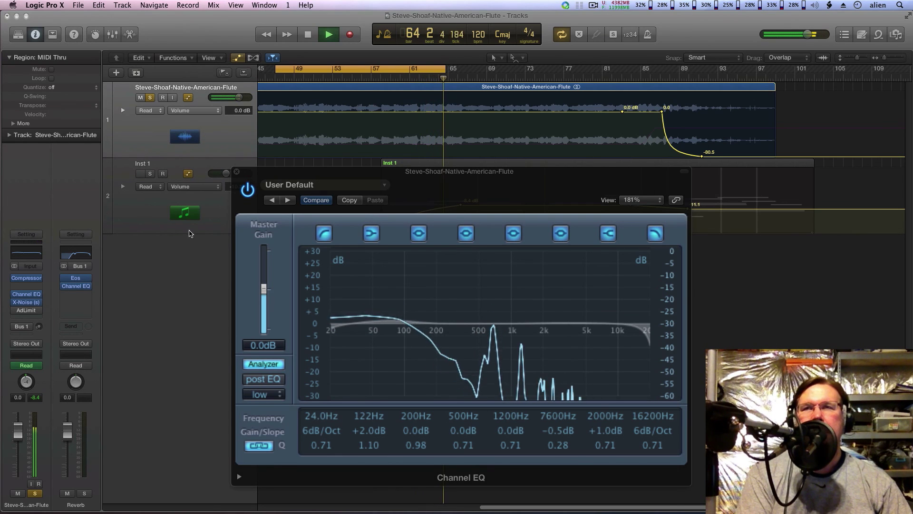
pyautogui.click(26, 302)
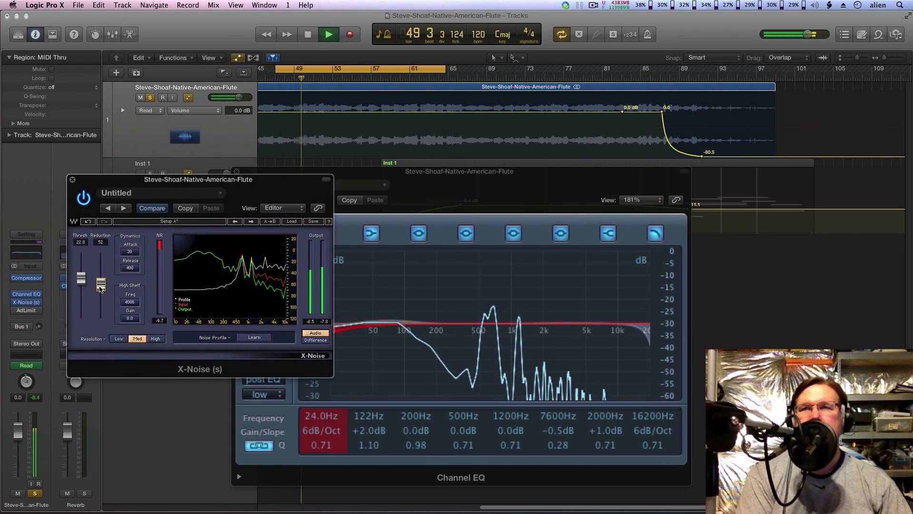
pyautogui.moveTo(97, 284); pyautogui.dragTo(100, 298)
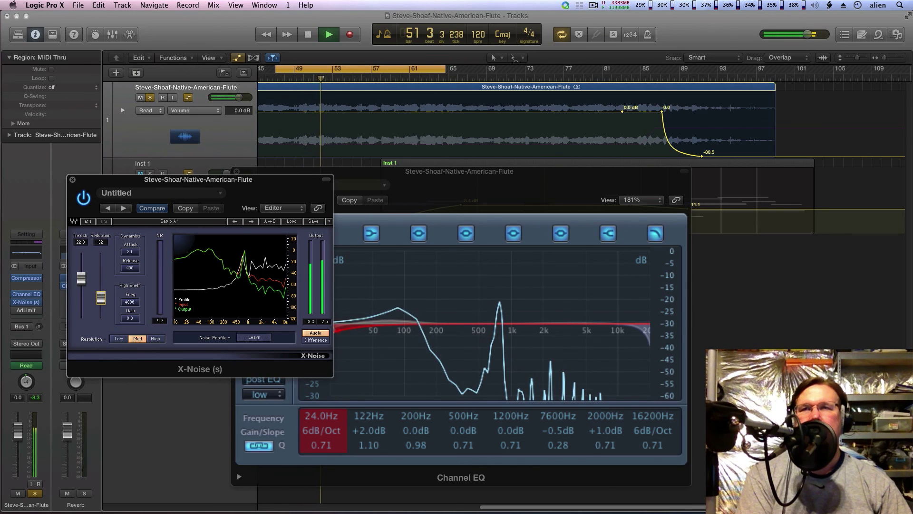
pyautogui.moveTo(81, 279); pyautogui.dragTo(101, 299)
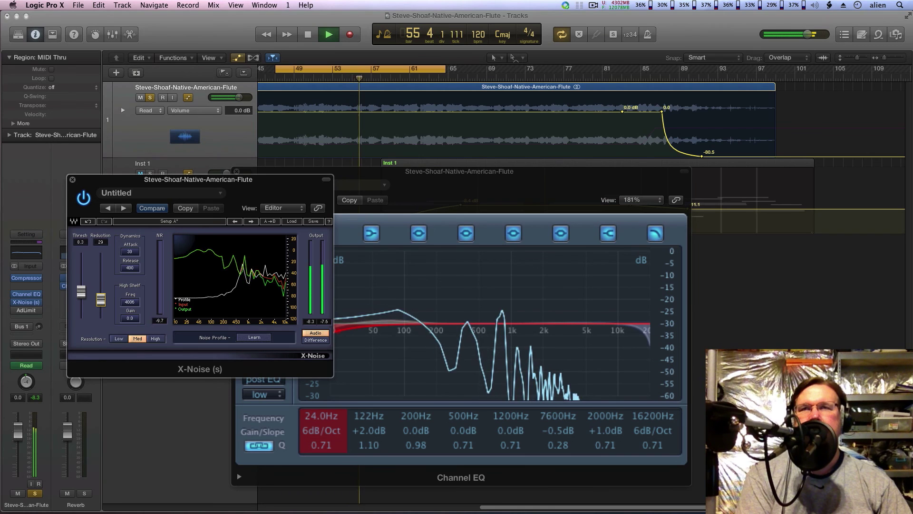
pyautogui.moveTo(101, 300); pyautogui.dragTo(100, 303)
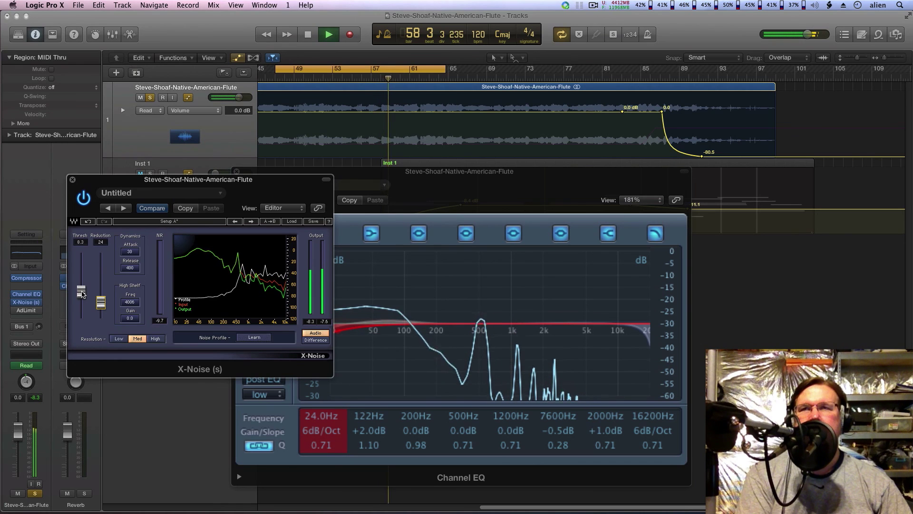
pyautogui.moveTo(82, 293); pyautogui.dragTo(101, 318)
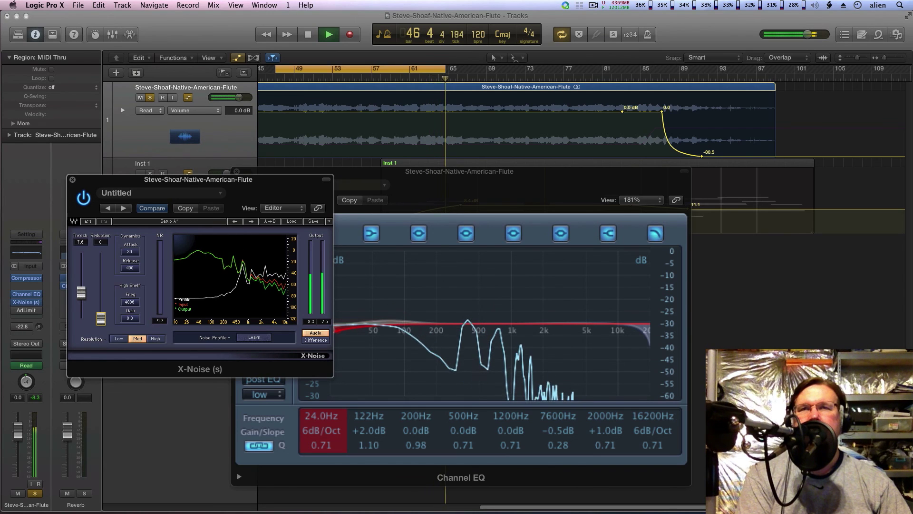
pyautogui.moveTo(101, 318); pyautogui.dragTo(101, 299)
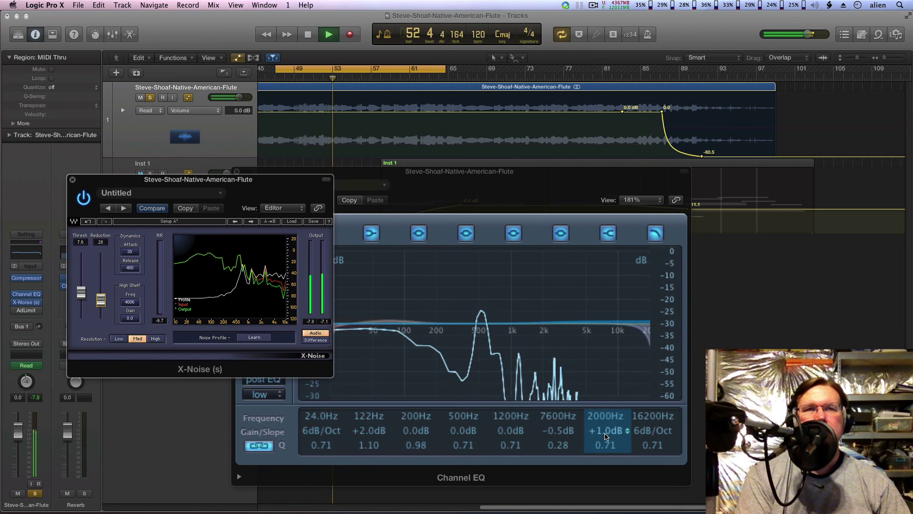
# Step: Boost the Channel EQ's 7600 Hz band to +14.0 dB and 2000 Hz to +1.5 dB, and set X-Noise to threshold 14.8, reduction 43
pyautogui.moveTo(603, 431); pyautogui.dragTo(559, 408)
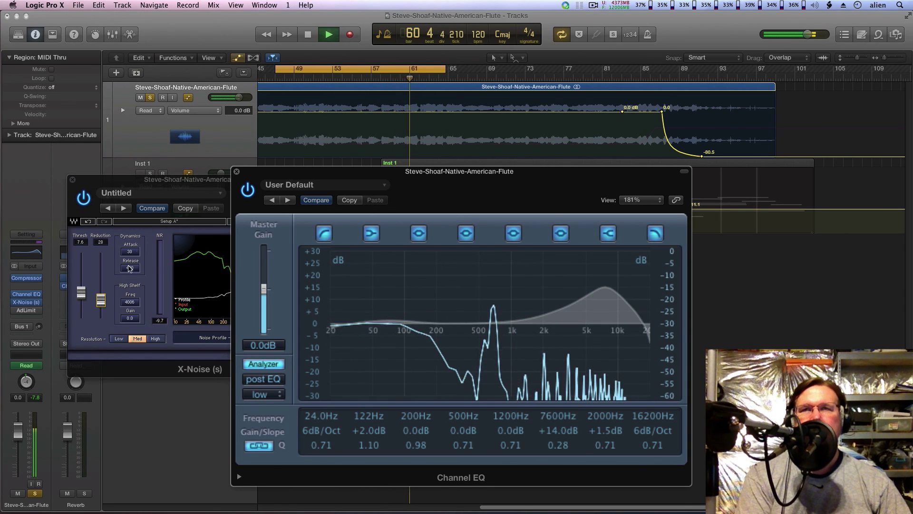
pyautogui.moveTo(160, 182); pyautogui.dragTo(137, 175)
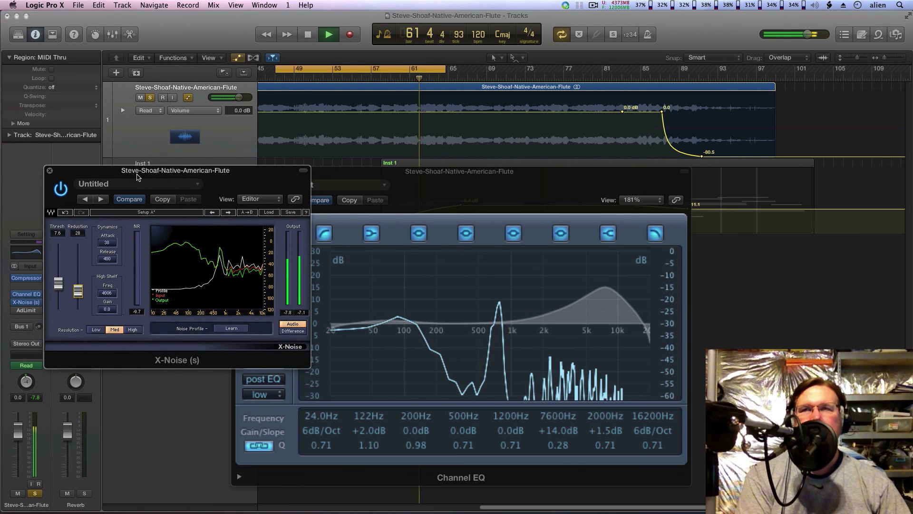
pyautogui.moveTo(57, 286); pyautogui.dragTo(58, 274)
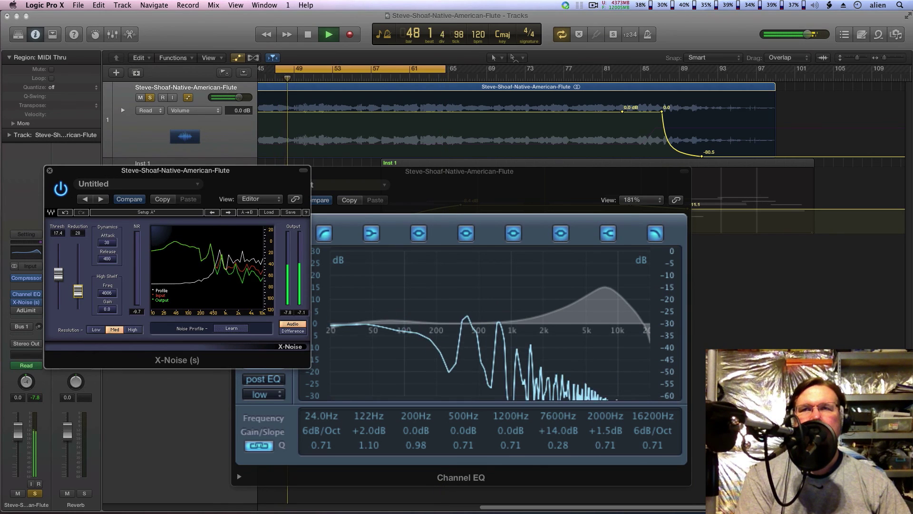
pyautogui.moveTo(78, 291)
pyautogui.mouseDown()
pyautogui.moveTo(78, 255)
pyautogui.moveTo(78, 282)
pyautogui.mouseUp()
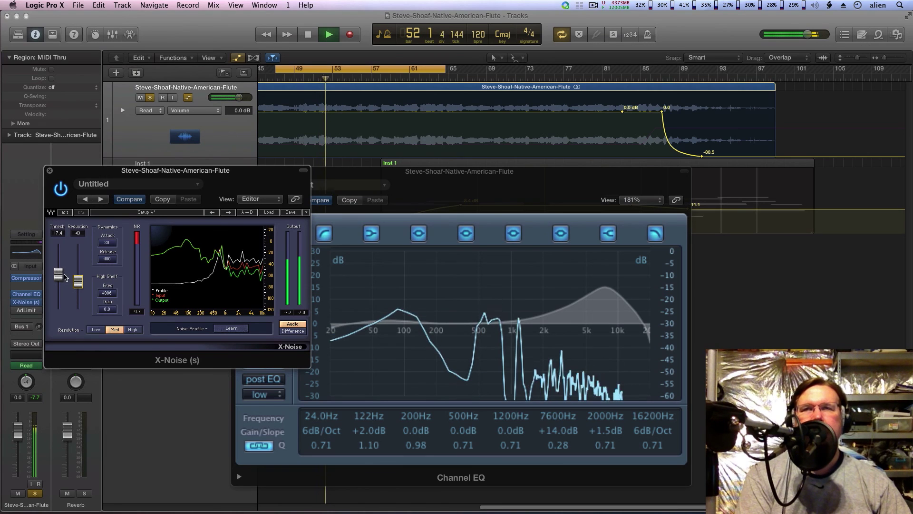
pyautogui.moveTo(58, 273); pyautogui.dragTo(58, 277)
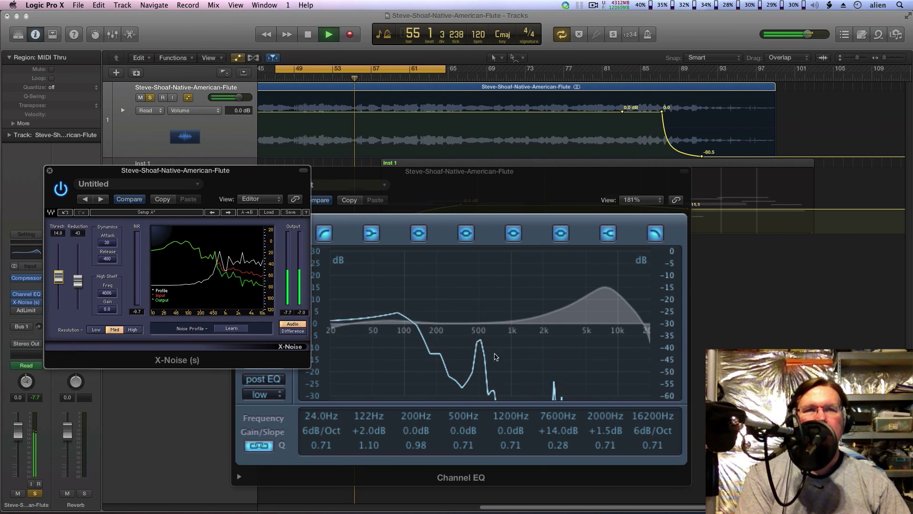
# Step: Bring the Channel EQ's 7600 Hz band down to -0.5 dB, try resetting its gain to 0.0 dB, and undo the reset
pyautogui.moveTo(551, 432); pyautogui.dragTo(557, 442)
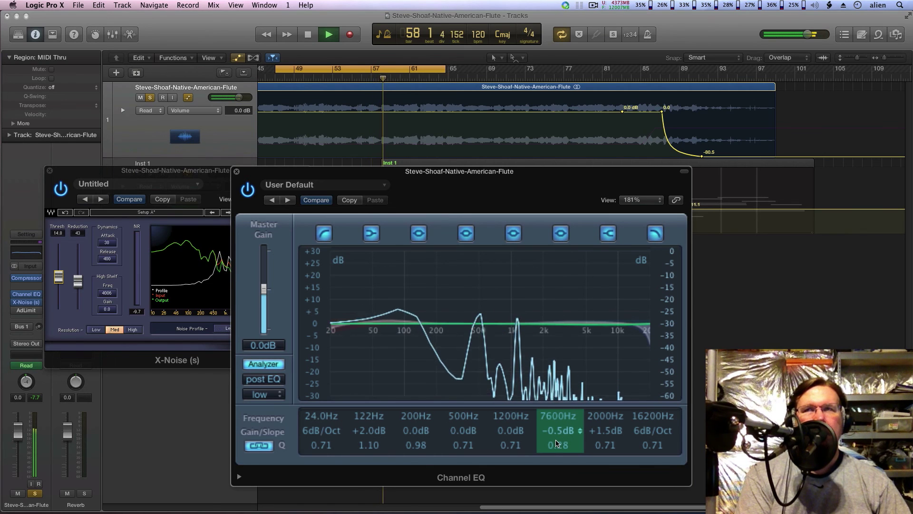
pyautogui.keyDown('alt'); pyautogui.click(556, 442); pyautogui.keyUp('alt')
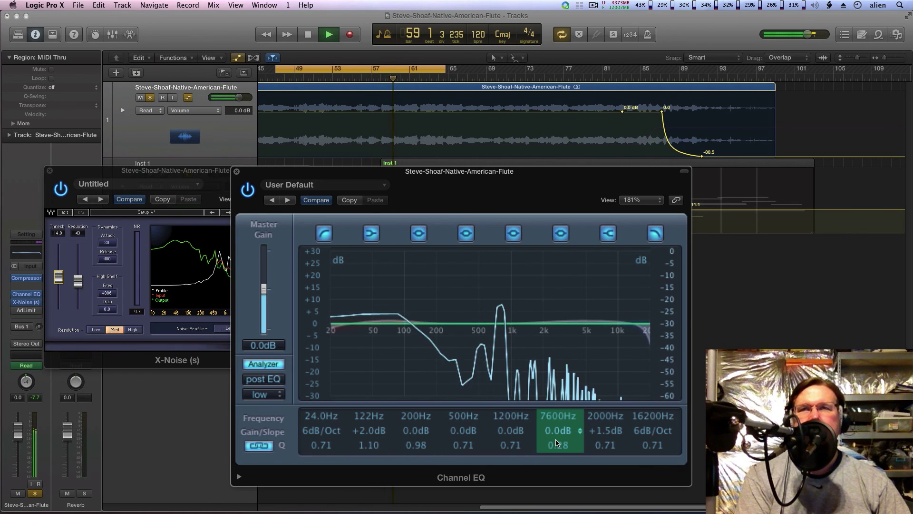
pyautogui.press('super+z')
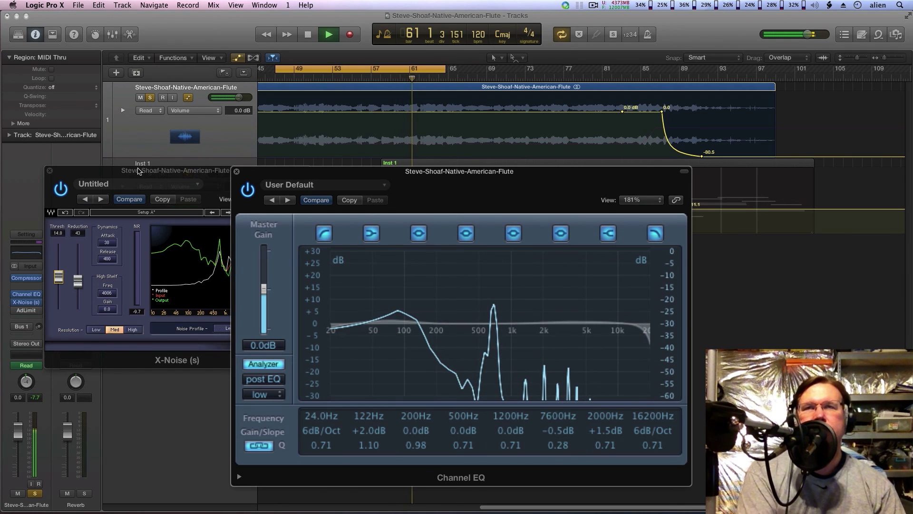
# Step: Shift the X-Noise window upward, then bypass and re-enable the plug-in to compare the flute with and without noise reduction
pyautogui.moveTo(97, 172); pyautogui.dragTo(133, 150)
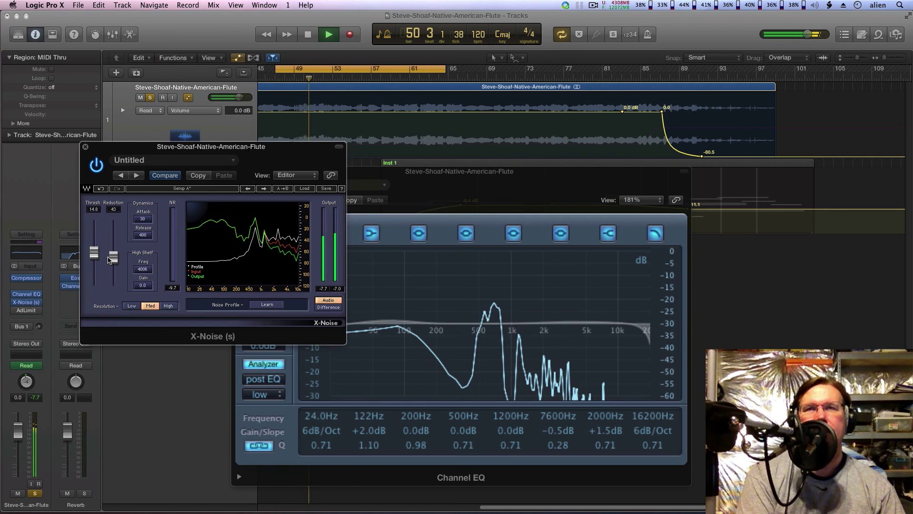
pyautogui.click(97, 165)
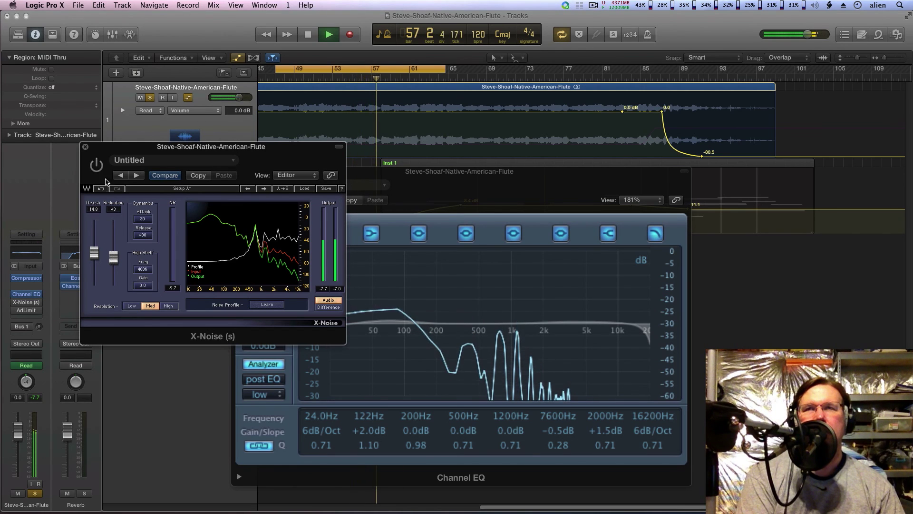
pyautogui.click(217, 267)
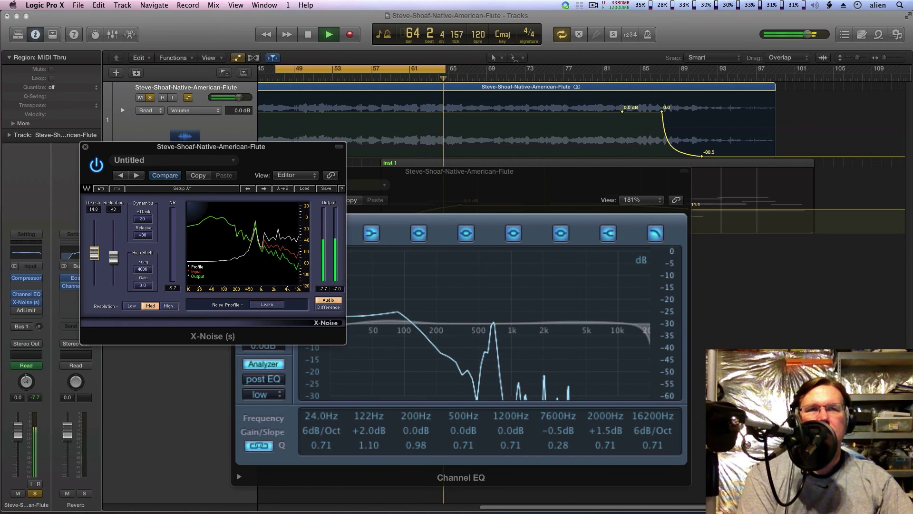
# Step: Raise the Channel EQ's 7600 Hz band to +10.0 dB and set X-Noise's reduction to 50 and threshold to 25.2
pyautogui.moveTo(562, 430); pyautogui.dragTo(521, 416)
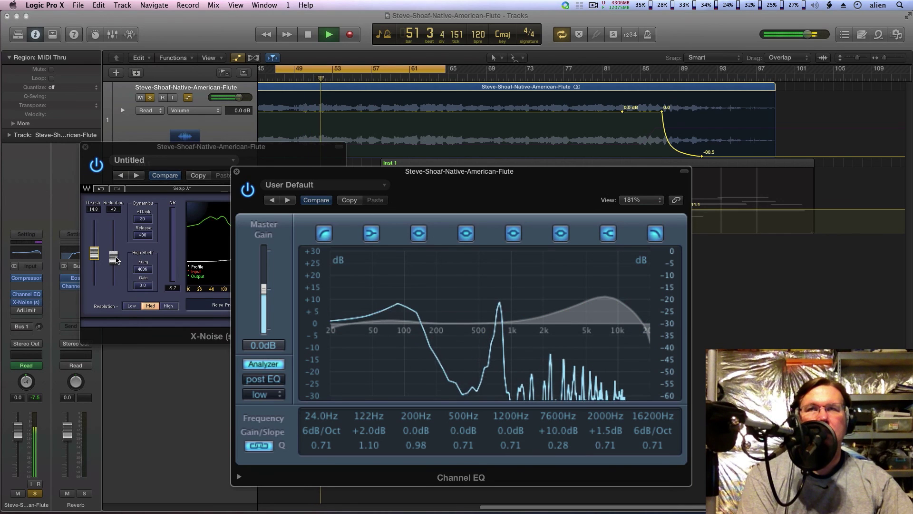
pyautogui.click(114, 258)
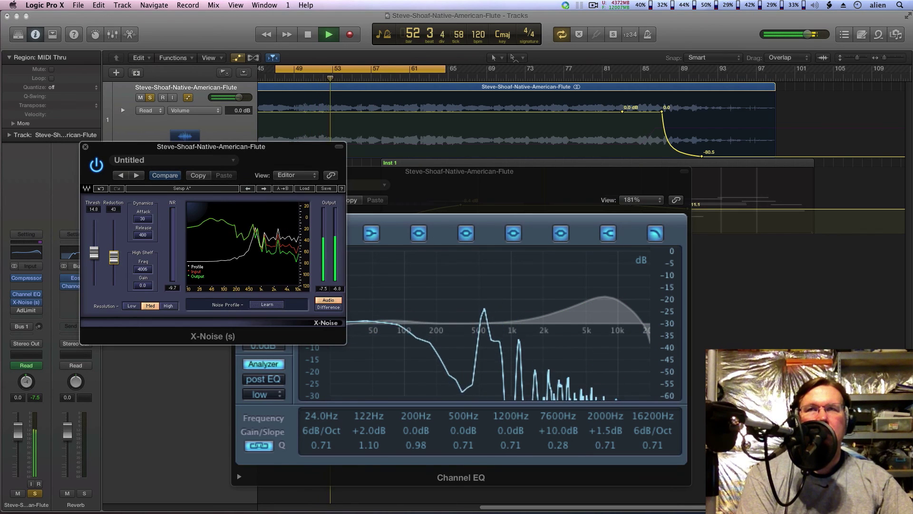
pyautogui.moveTo(113, 255); pyautogui.dragTo(94, 243)
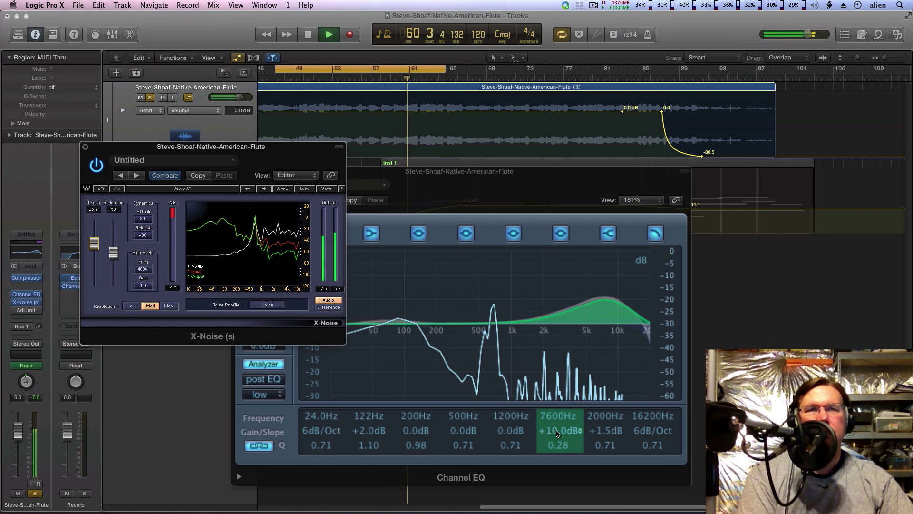
# Step: Set the Channel EQ's 7600 Hz band to 0 dB and 2000 Hz band to +8.0 dB, and move its window clear of X-Noise
pyautogui.moveTo(557, 433); pyautogui.dragTo(556, 443)
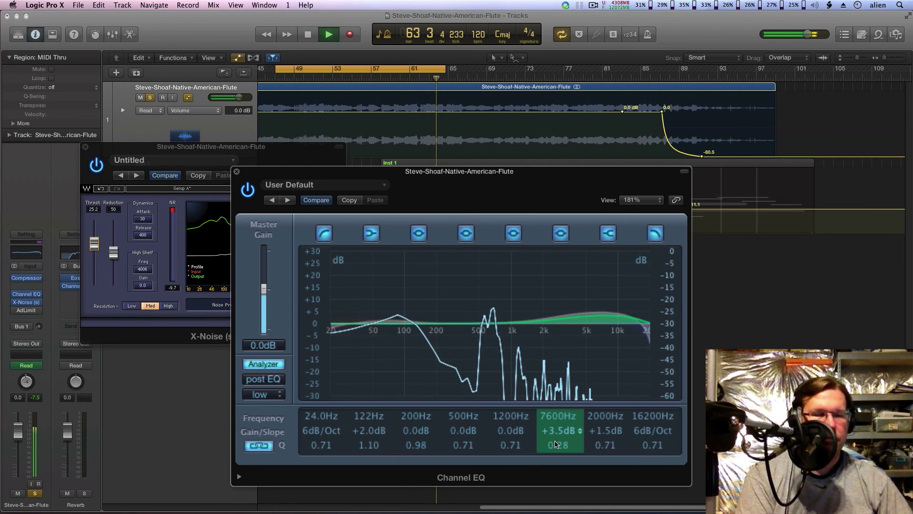
pyautogui.moveTo(556, 443); pyautogui.dragTo(556, 445)
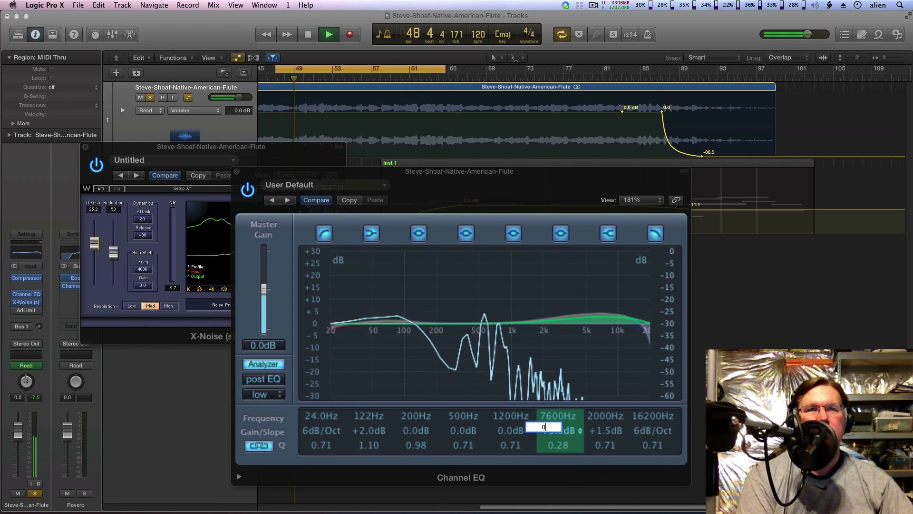
pyautogui.press('Return')
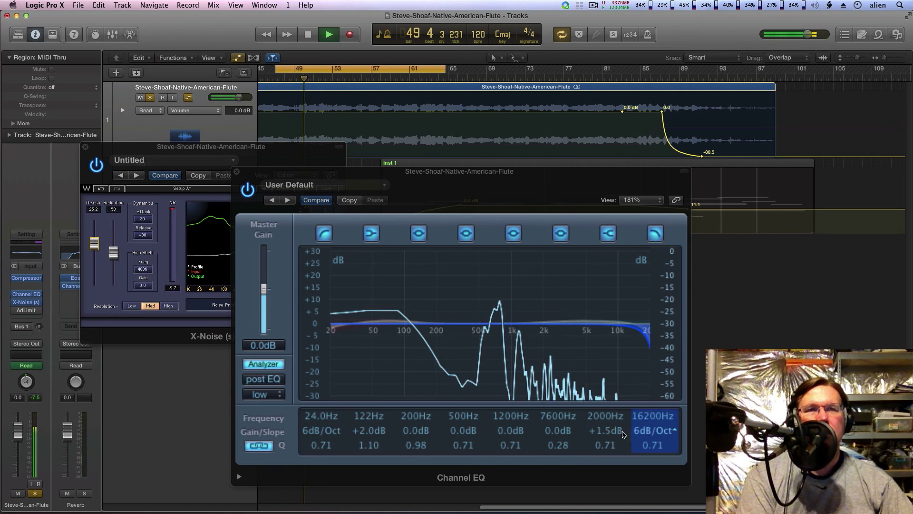
pyautogui.moveTo(607, 430); pyautogui.dragTo(601, 422)
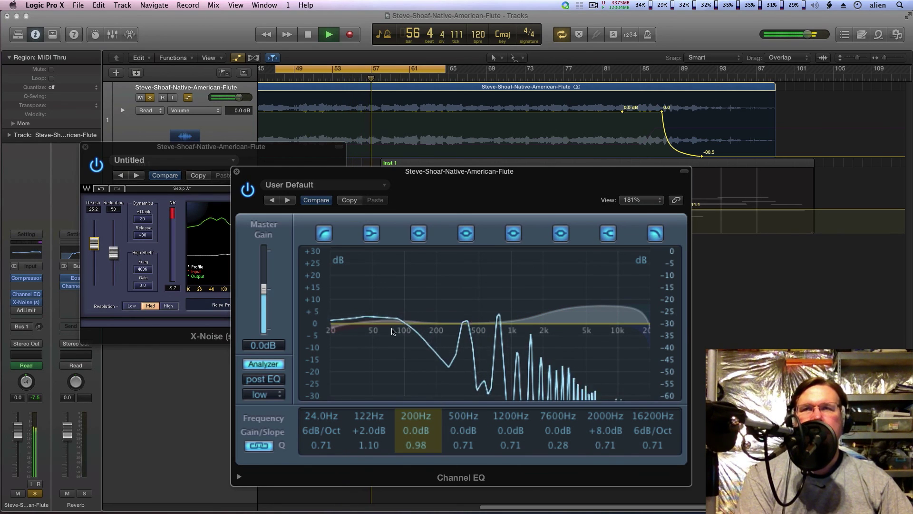
pyautogui.moveTo(286, 168); pyautogui.dragTo(339, 162)
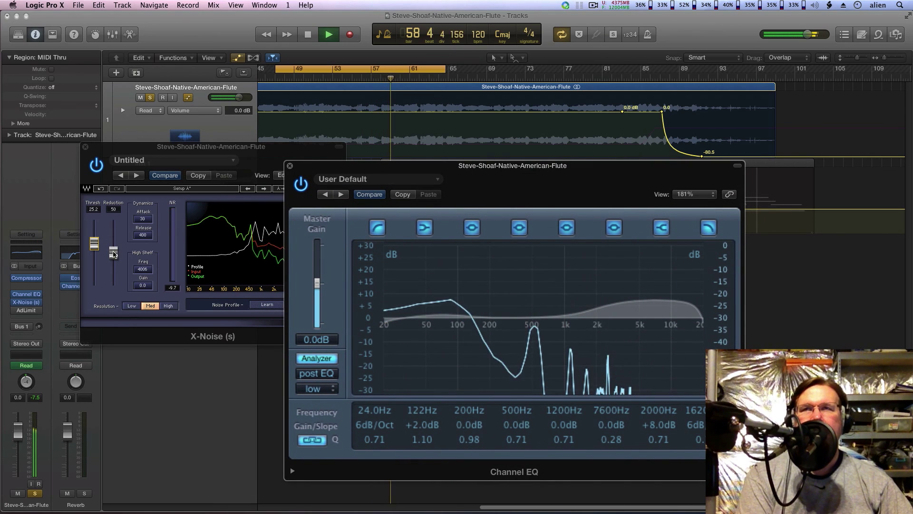
# Step: Set X-Noise's reduction to 37 and threshold to 14.8, and shift its window down away from the channel strip
pyautogui.moveTo(114, 258); pyautogui.dragTo(114, 267)
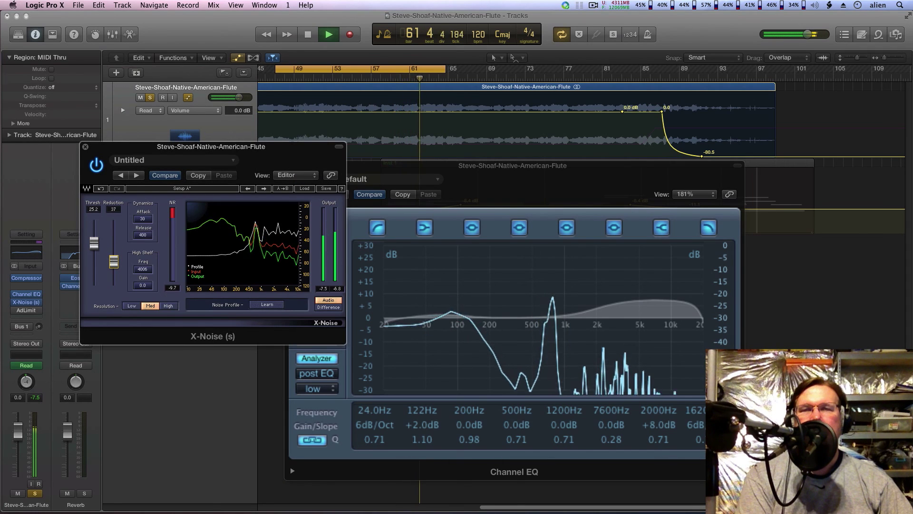
pyautogui.moveTo(89, 242); pyautogui.dragTo(89, 249)
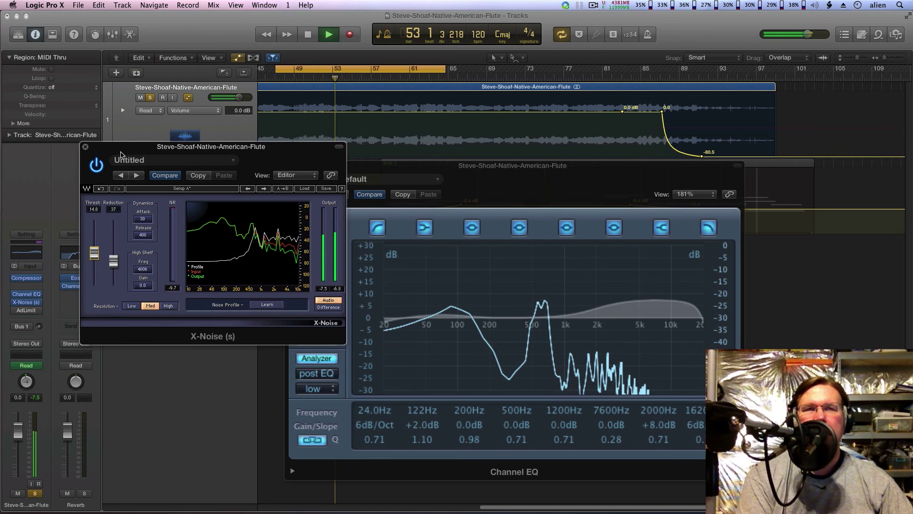
pyautogui.moveTo(158, 145); pyautogui.dragTo(158, 178)
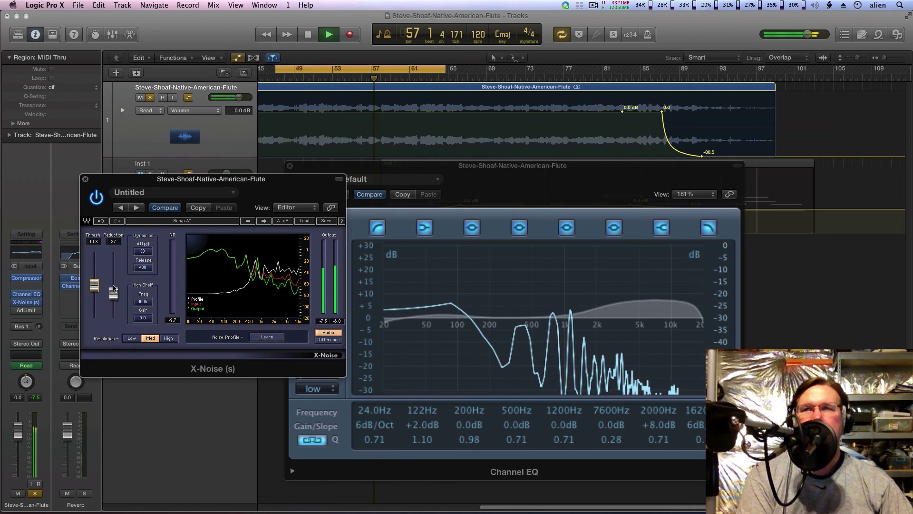
pyautogui.moveTo(113, 179); pyautogui.dragTo(158, 185)
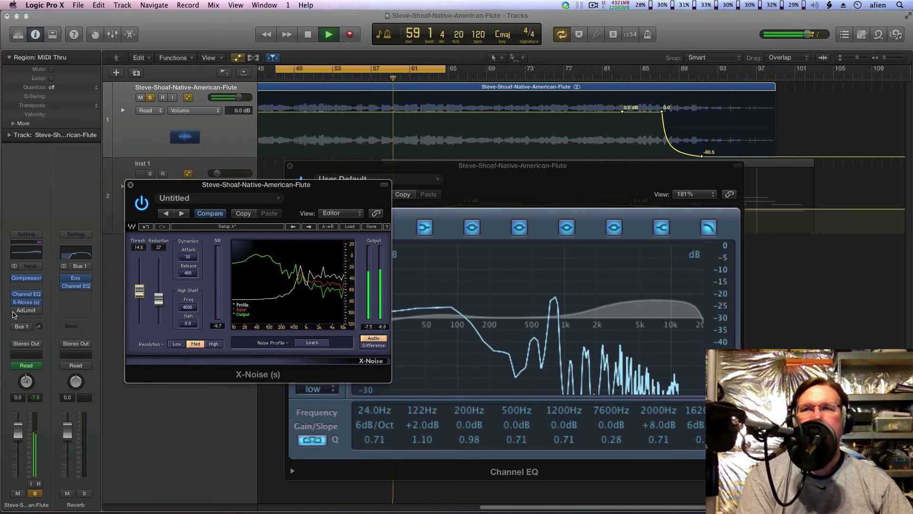
# Step: Turn on the flute track's AdLimit plug-in and its Bus 1 reverb send
pyautogui.click(27, 312)
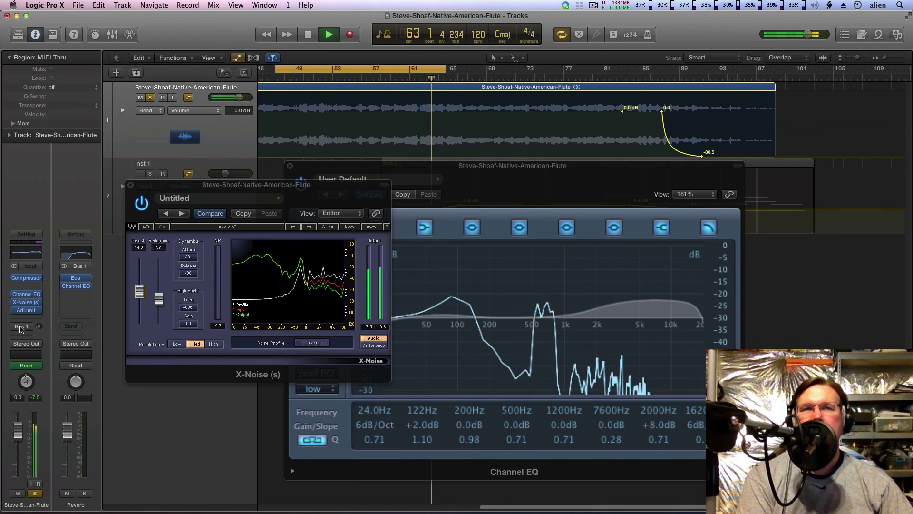
pyautogui.click(15, 329)
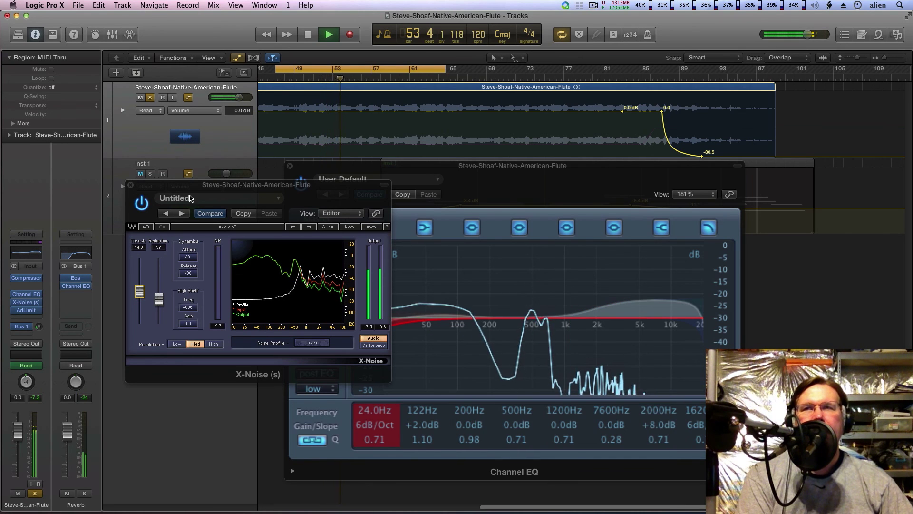
# Step: Close the X-Noise and Channel EQ windows, open the flute's Compressor, and place its window below the tracks
pyautogui.moveTo(183, 187); pyautogui.dragTo(199, 192)
pyautogui.click(146, 188)
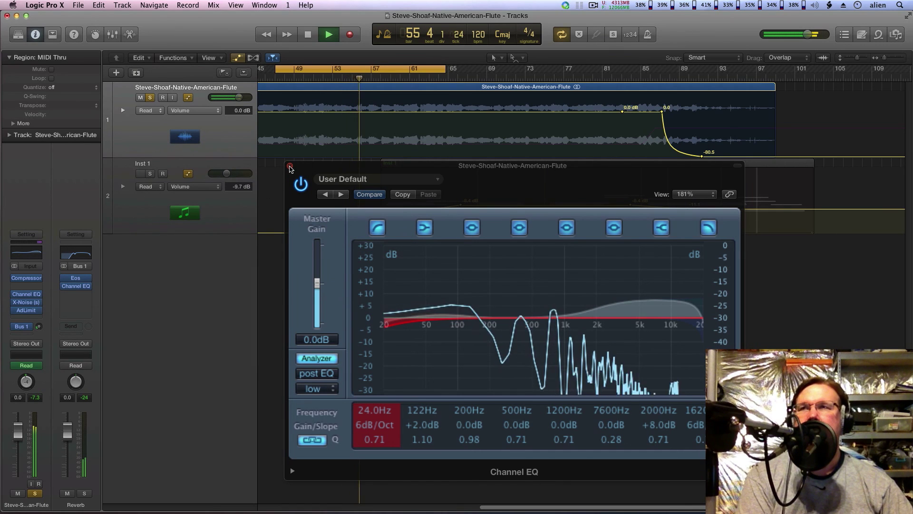
pyautogui.click(290, 167)
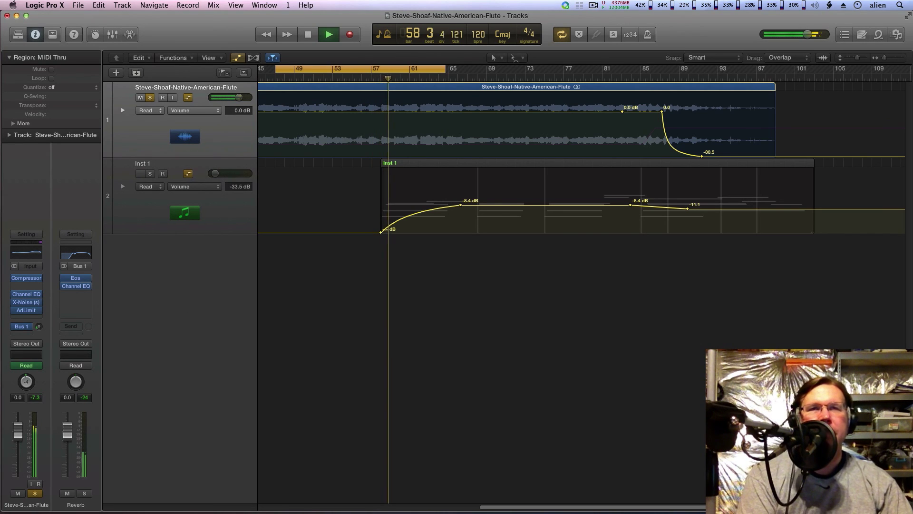
pyautogui.click(26, 277)
pyautogui.moveTo(2, 167); pyautogui.dragTo(549, 286)
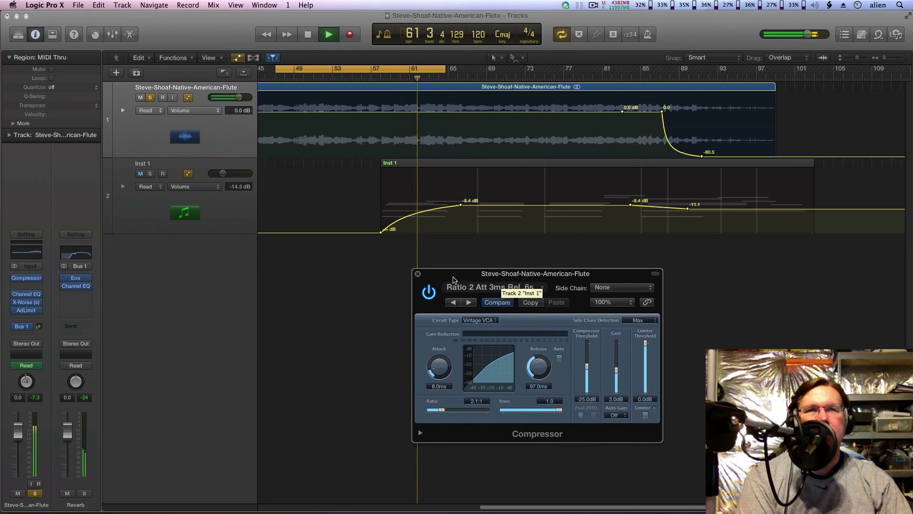
# Step: Shift the Compressor window up beneath the tracks, and set its compressor threshold to -22.0 dB and gain to 2.0 dB
pyautogui.moveTo(454, 272); pyautogui.dragTo(476, 243)
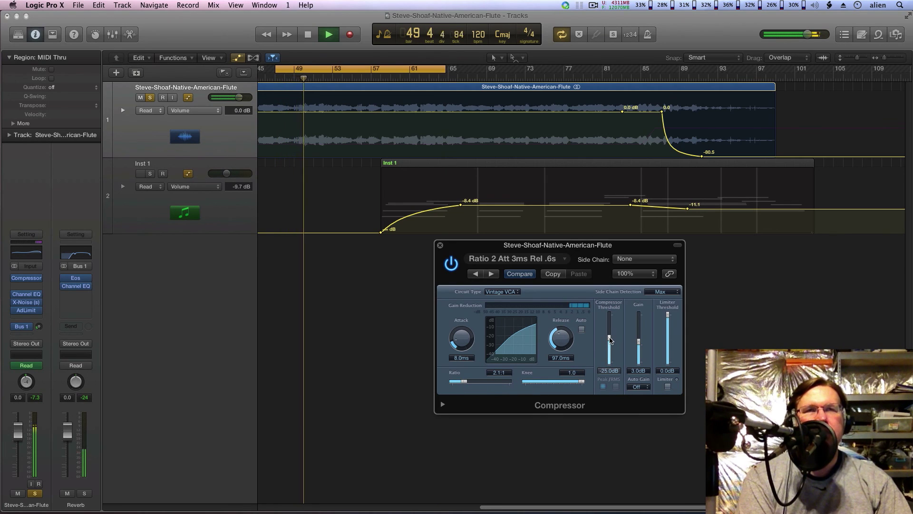
pyautogui.moveTo(611, 339)
pyautogui.mouseDown()
pyautogui.moveTo(610, 327)
pyautogui.moveTo(611, 337)
pyautogui.mouseUp()
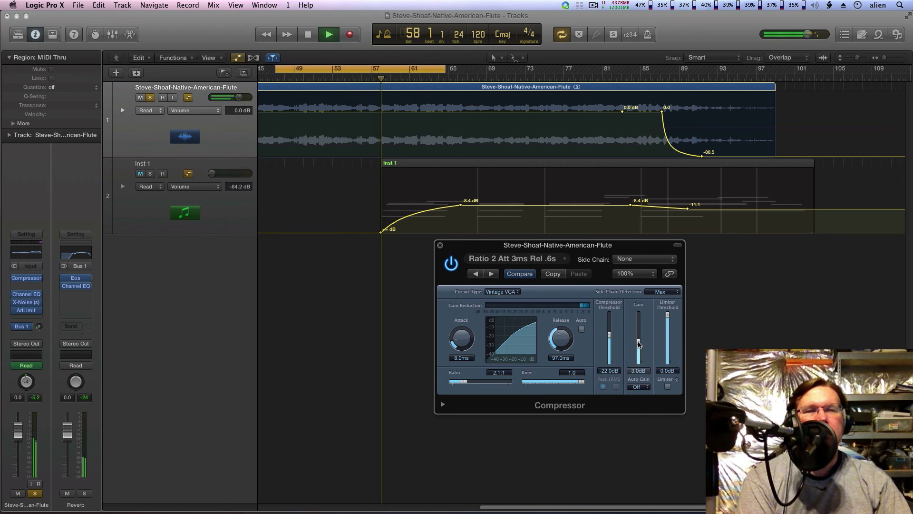
pyautogui.moveTo(638, 344); pyautogui.dragTo(640, 347)
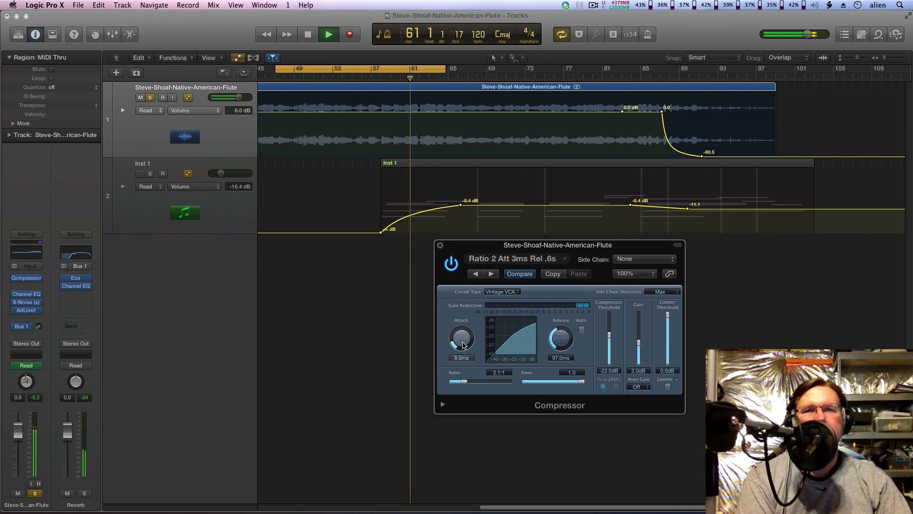
# Step: Set the Compressor's attack to 3.0 ms and try several release times, ending at 61.0 ms
pyautogui.moveTo(461, 338); pyautogui.dragTo(465, 345)
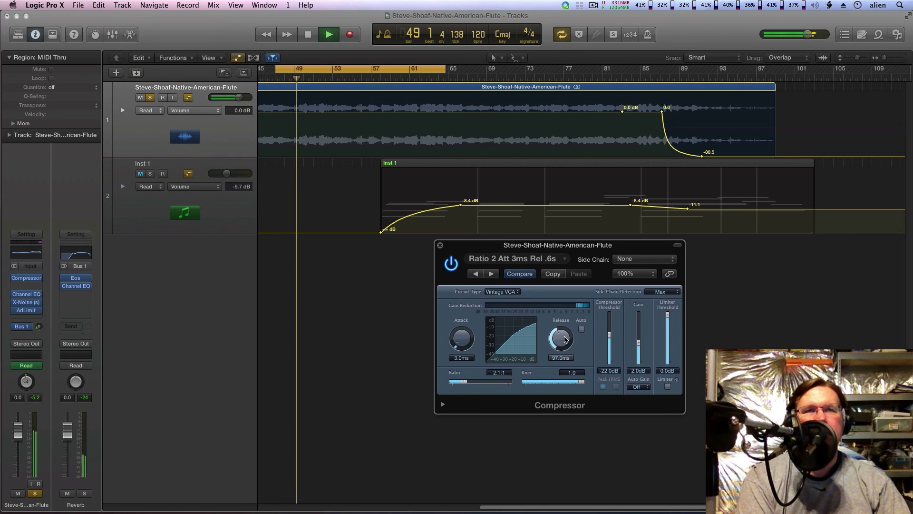
pyautogui.moveTo(565, 338); pyautogui.dragTo(575, 375)
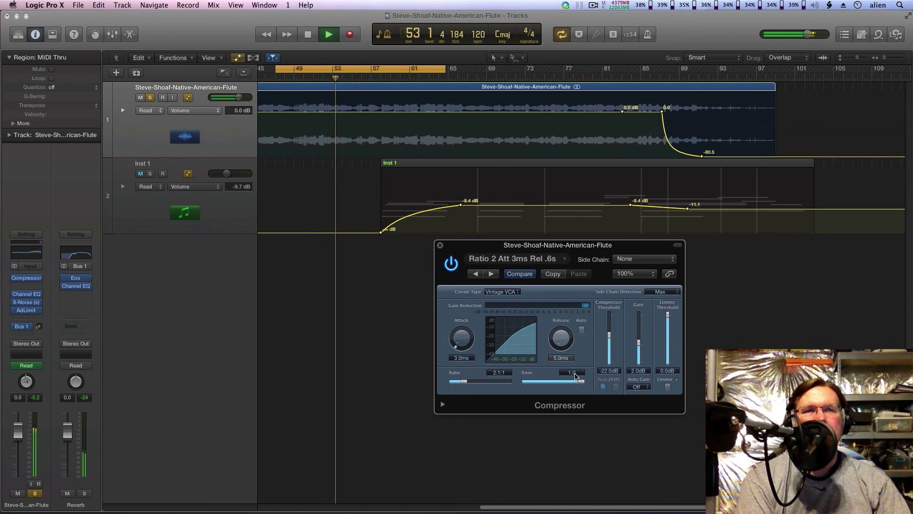
pyautogui.moveTo(575, 376); pyautogui.dragTo(560, 338)
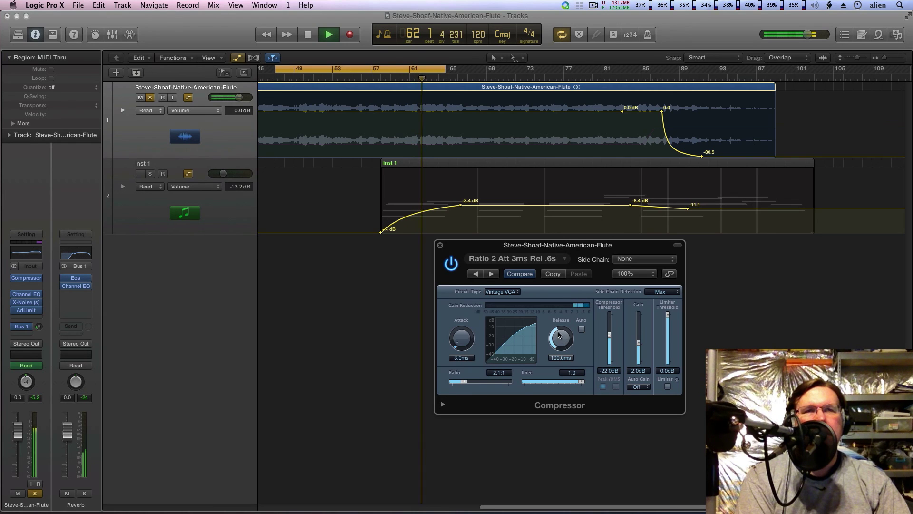
pyautogui.moveTo(560, 335); pyautogui.dragTo(560, 342)
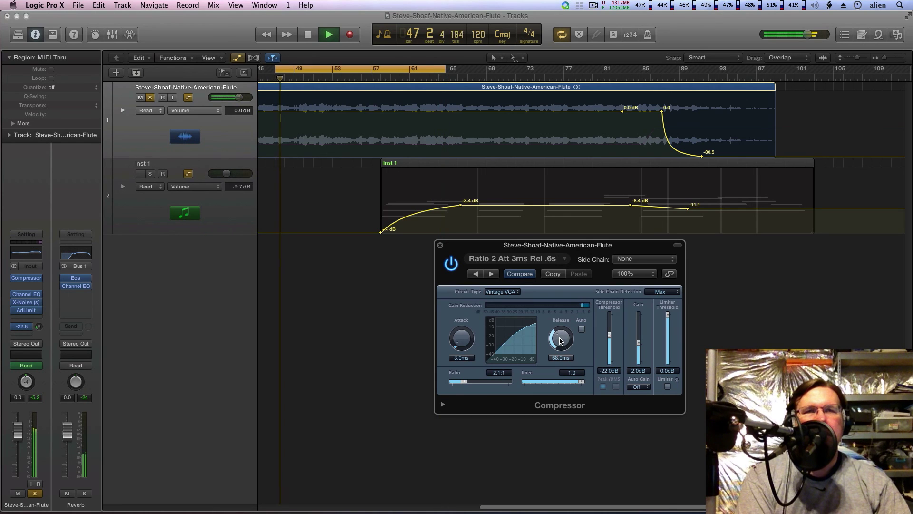
pyautogui.moveTo(561, 340); pyautogui.dragTo(570, 346)
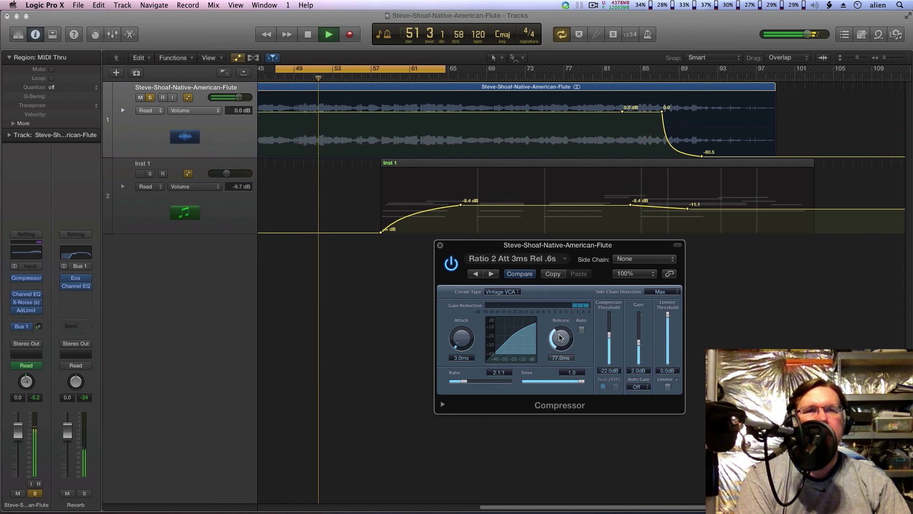
pyautogui.moveTo(561, 338); pyautogui.dragTo(468, 344)
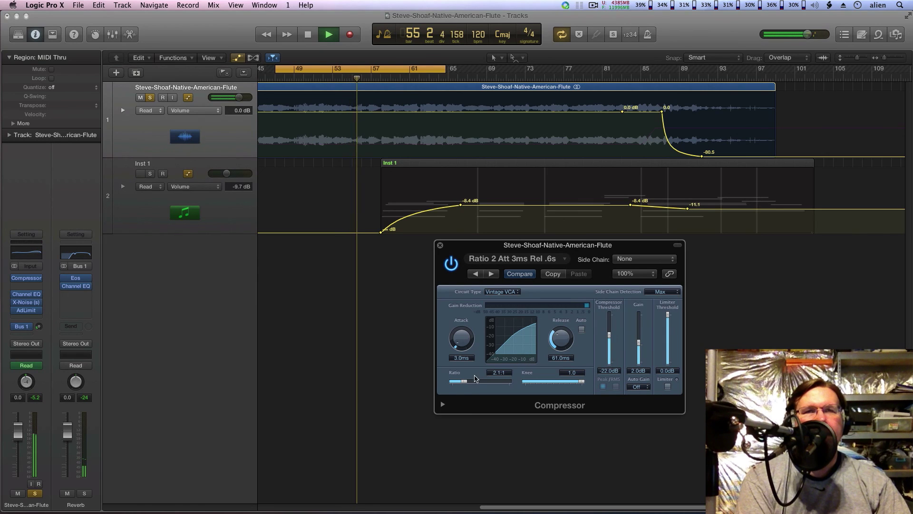
# Step: Try Compressor ratios of 2.6:1, 1.7:1 and 2.7:1 on the flute during playback
pyautogui.moveTo(465, 381); pyautogui.dragTo(469, 383)
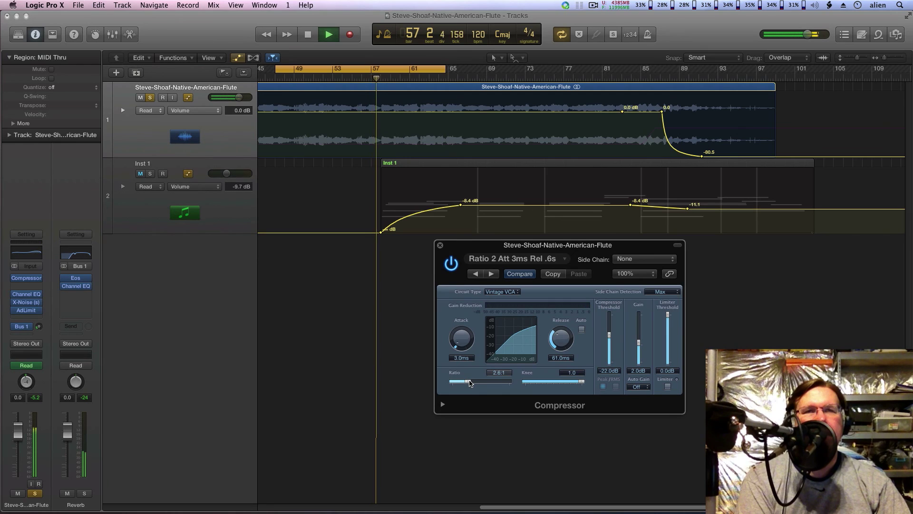
pyautogui.moveTo(470, 383)
pyautogui.mouseDown()
pyautogui.moveTo(479, 384)
pyautogui.moveTo(460, 383)
pyautogui.mouseUp()
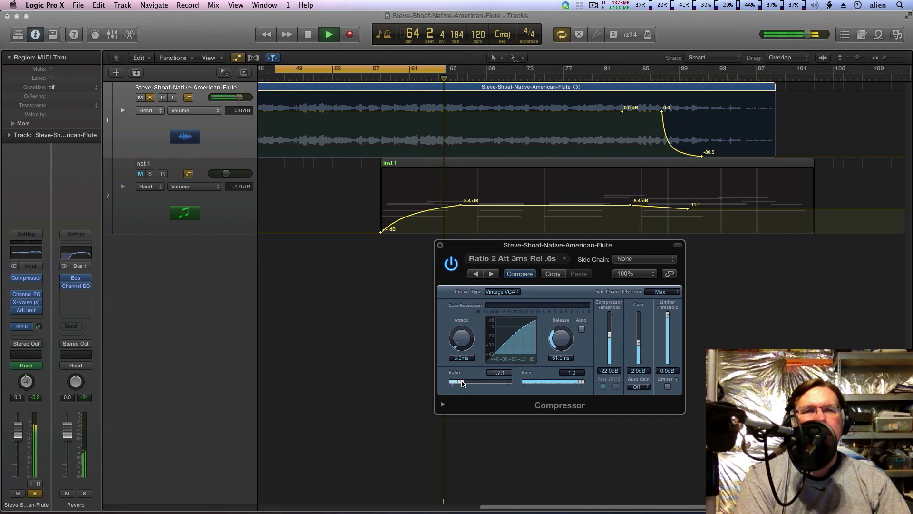
pyautogui.moveTo(459, 383); pyautogui.dragTo(469, 386)
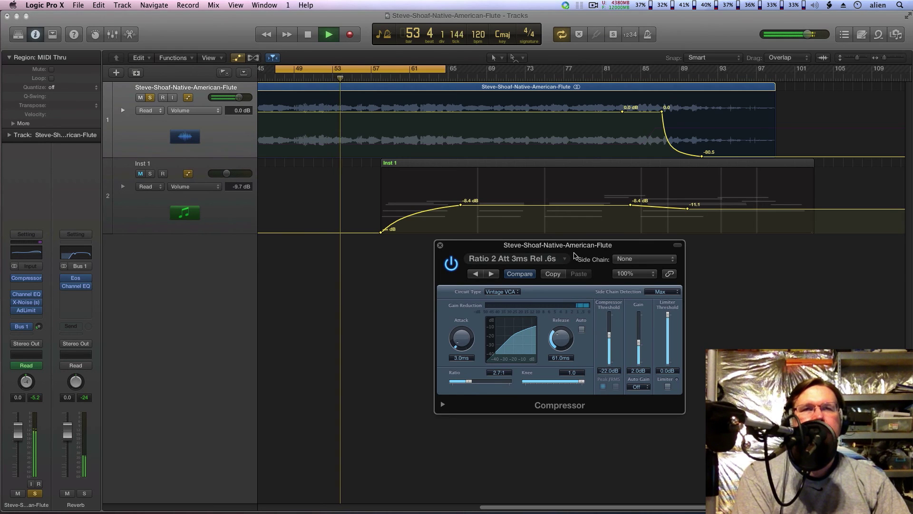
# Step: Move the Compressor window closer to the flute's channel strip and set its ratio to 2.1:1
pyautogui.moveTo(573, 249); pyautogui.dragTo(565, 251)
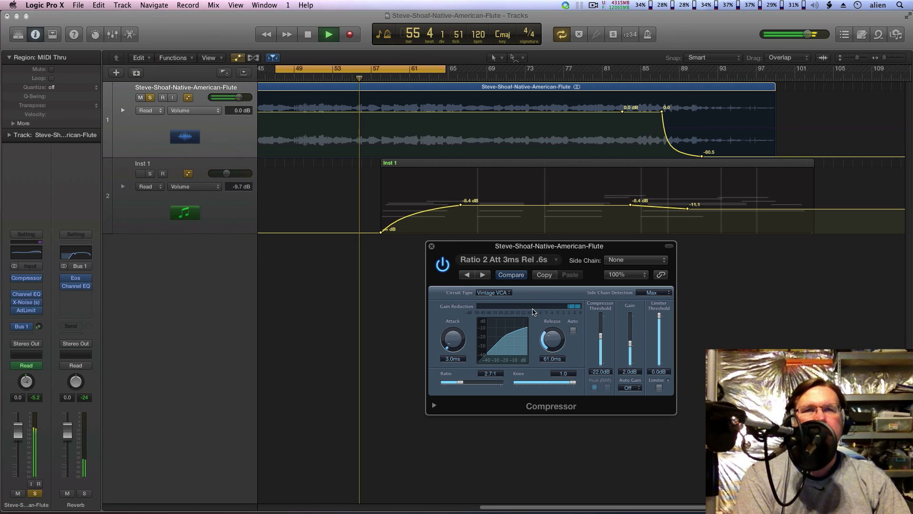
pyautogui.moveTo(466, 250); pyautogui.dragTo(392, 267)
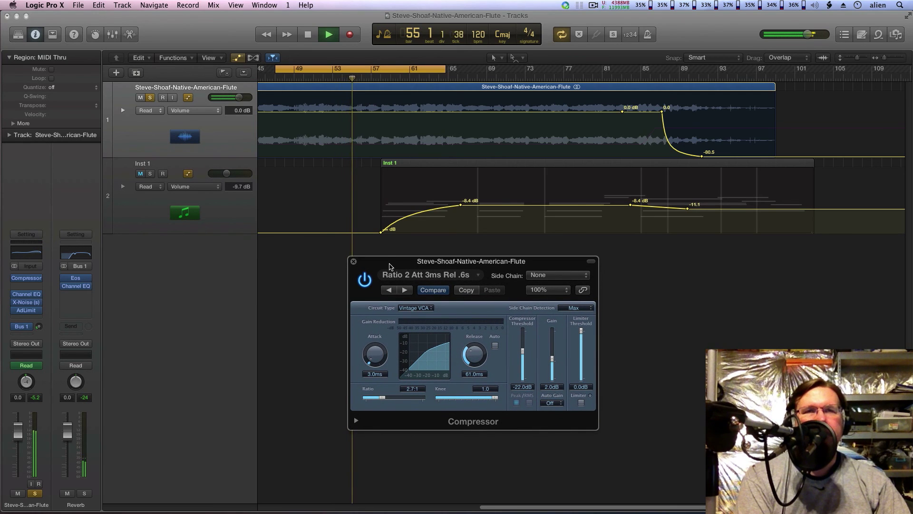
pyautogui.moveTo(390, 267); pyautogui.dragTo(377, 262)
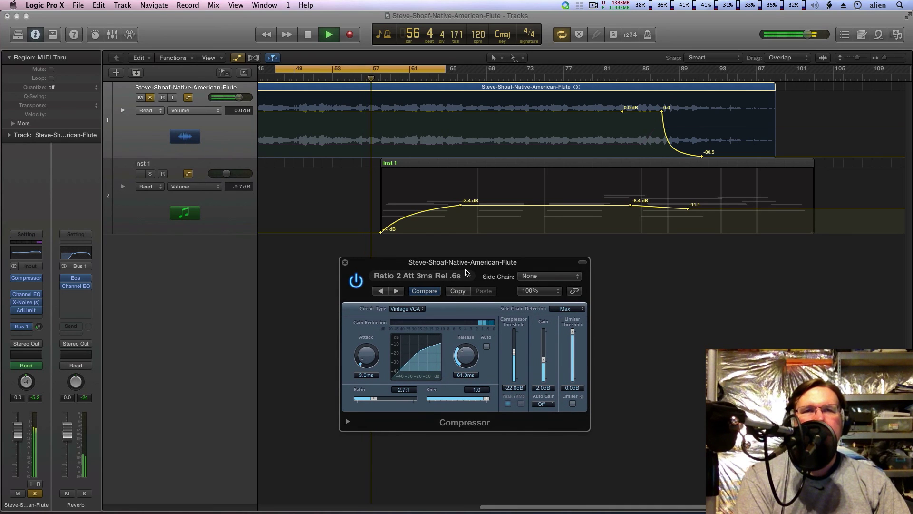
pyautogui.moveTo(459, 267); pyautogui.dragTo(459, 274)
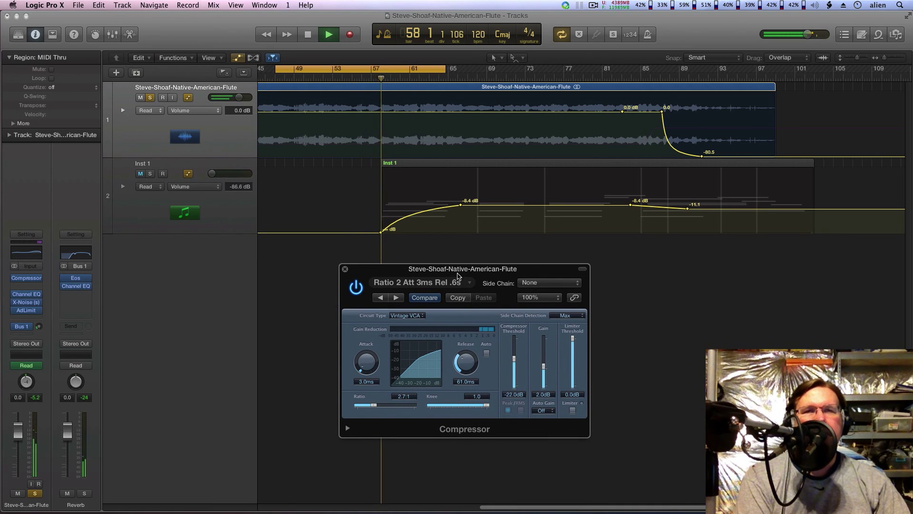
pyautogui.moveTo(404, 269); pyautogui.dragTo(408, 268)
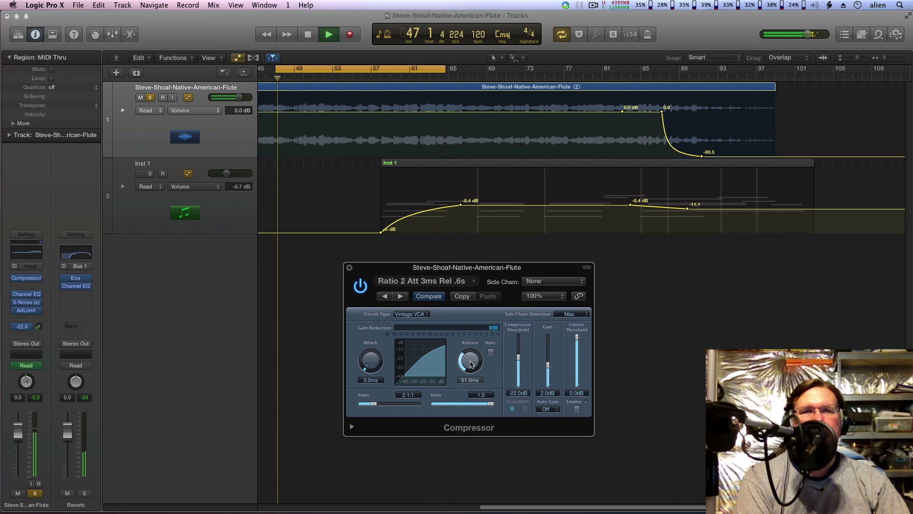
# Step: Set the Compressor's attack to 11.0 ms and release to 110.0 ms
pyautogui.moveTo(367, 362); pyautogui.dragTo(364, 351)
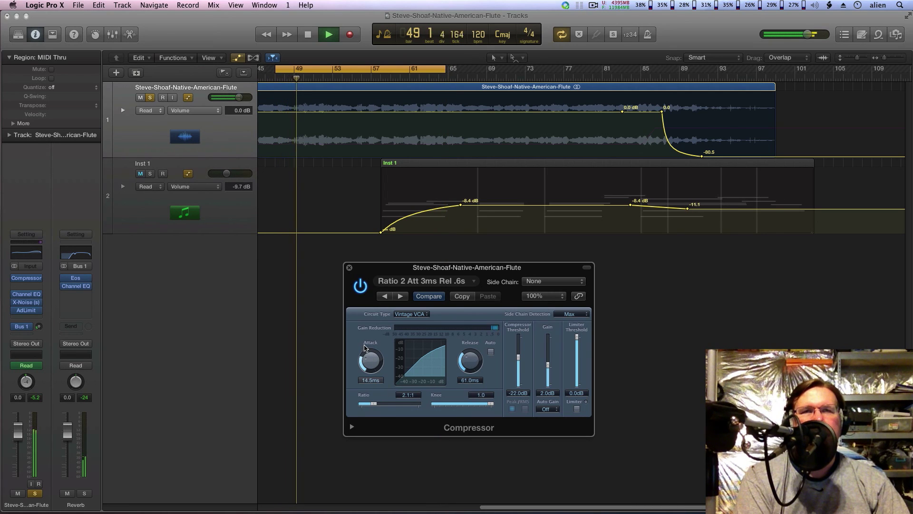
pyautogui.moveTo(467, 350); pyautogui.dragTo(468, 355)
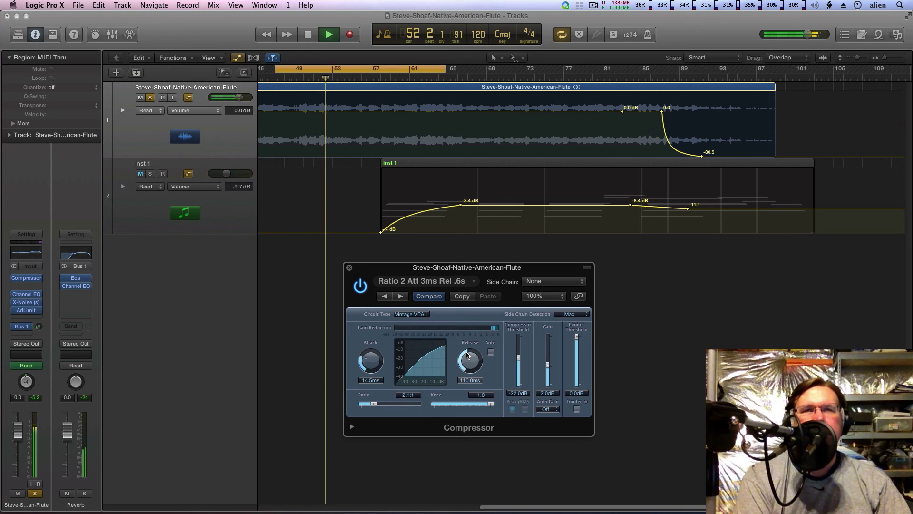
pyautogui.moveTo(369, 362); pyautogui.dragTo(370, 365)
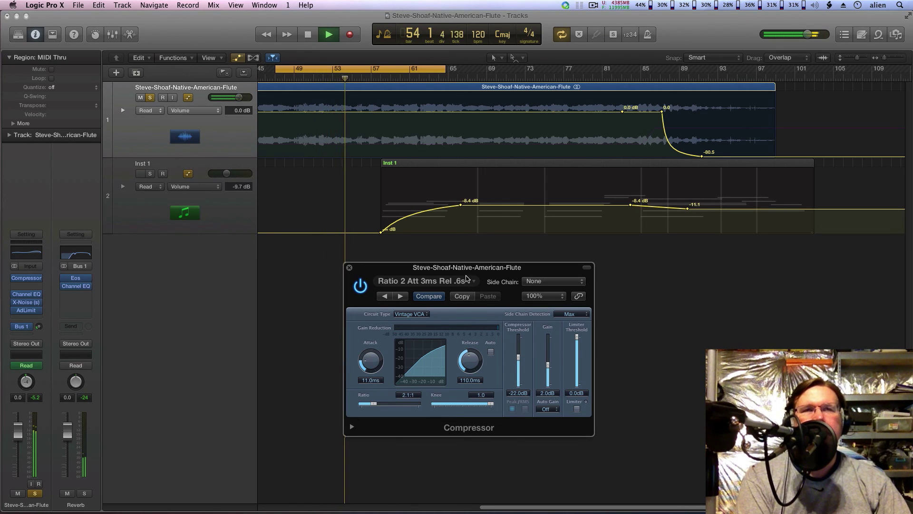
pyautogui.moveTo(492, 271); pyautogui.dragTo(512, 273)
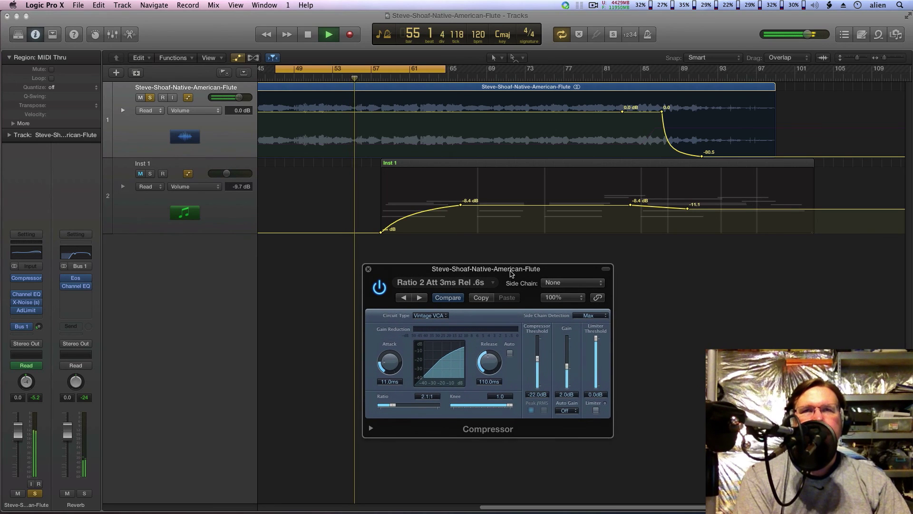
pyautogui.moveTo(413, 272); pyautogui.dragTo(400, 272)
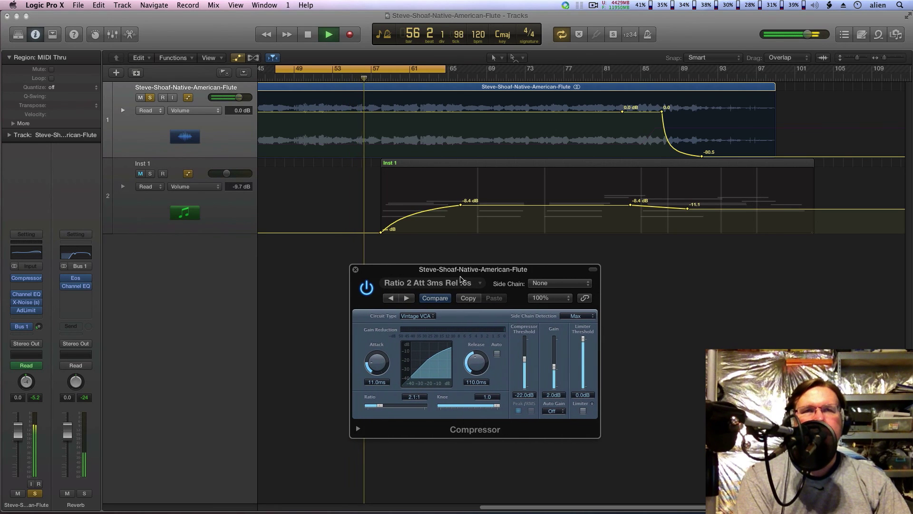
pyautogui.moveTo(478, 271); pyautogui.dragTo(471, 270)
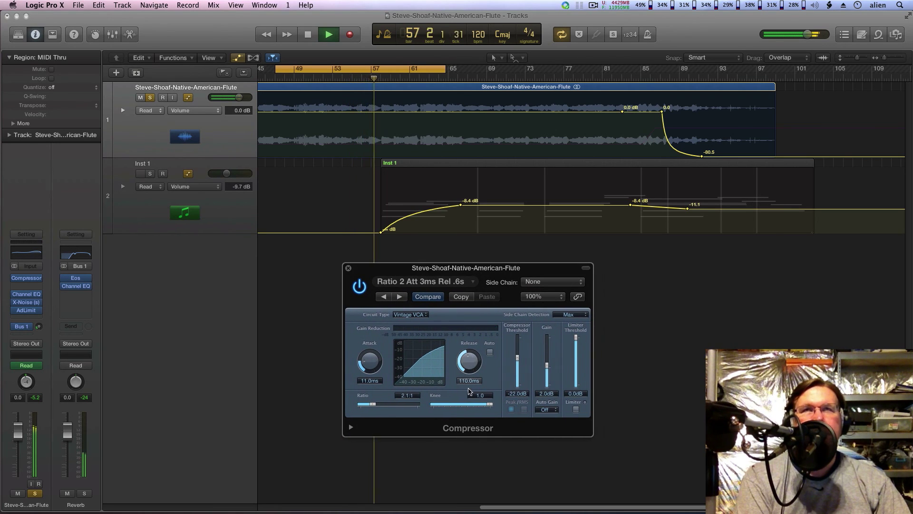
pyautogui.moveTo(388, 271); pyautogui.dragTo(532, 259)
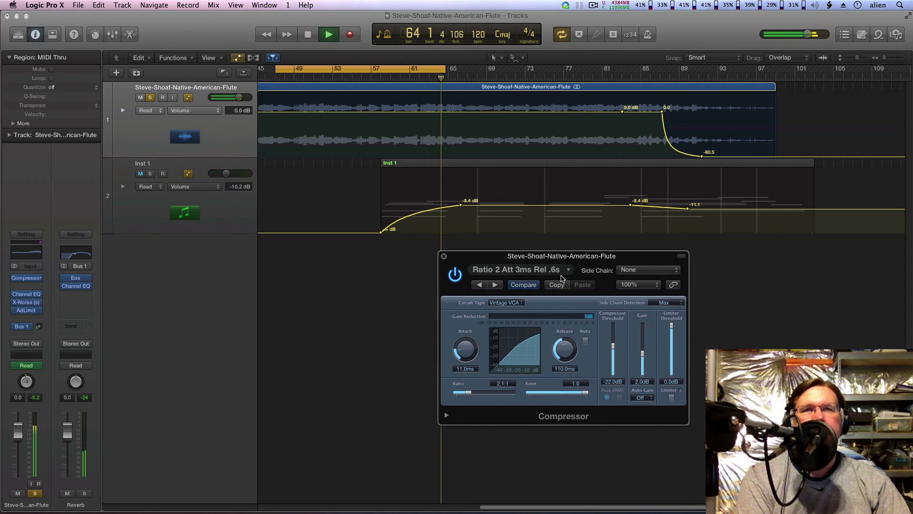
pyautogui.moveTo(532, 261); pyautogui.dragTo(477, 257)
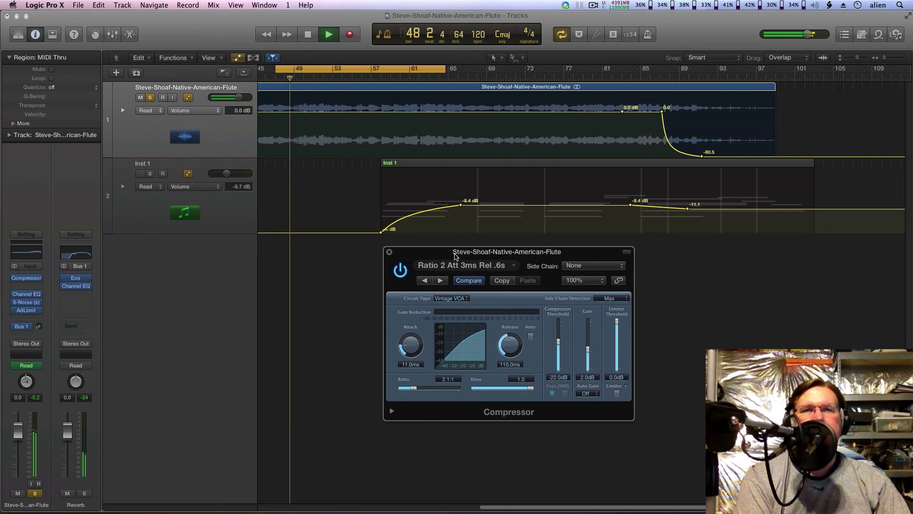
pyautogui.moveTo(446, 257); pyautogui.dragTo(419, 258)
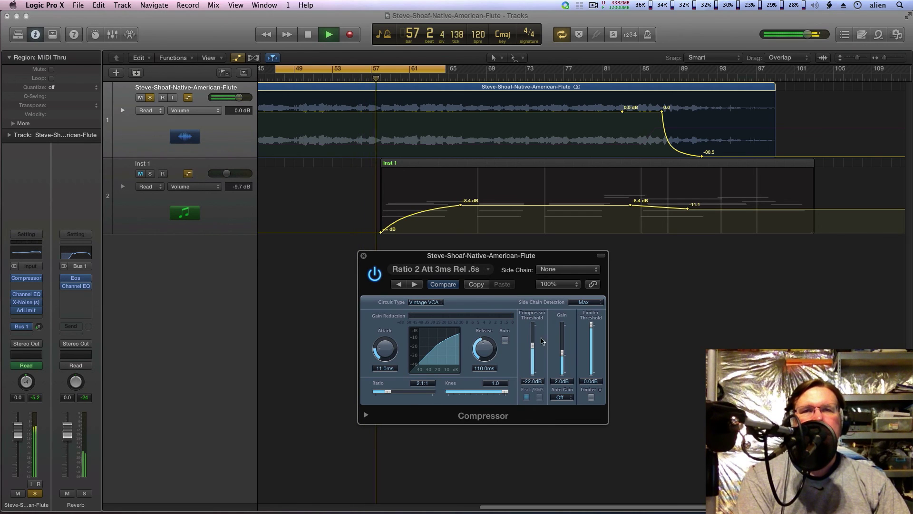
# Step: Try longer Compressor release times up to 580.0 ms, settle on 100.0 ms, and close the plug-in window
pyautogui.moveTo(436, 259); pyautogui.dragTo(445, 262)
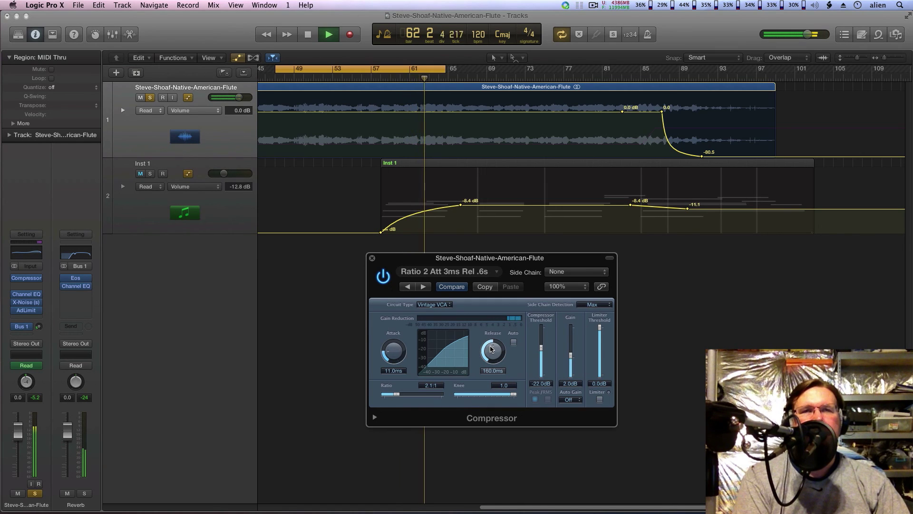
pyautogui.moveTo(492, 349); pyautogui.dragTo(490, 334)
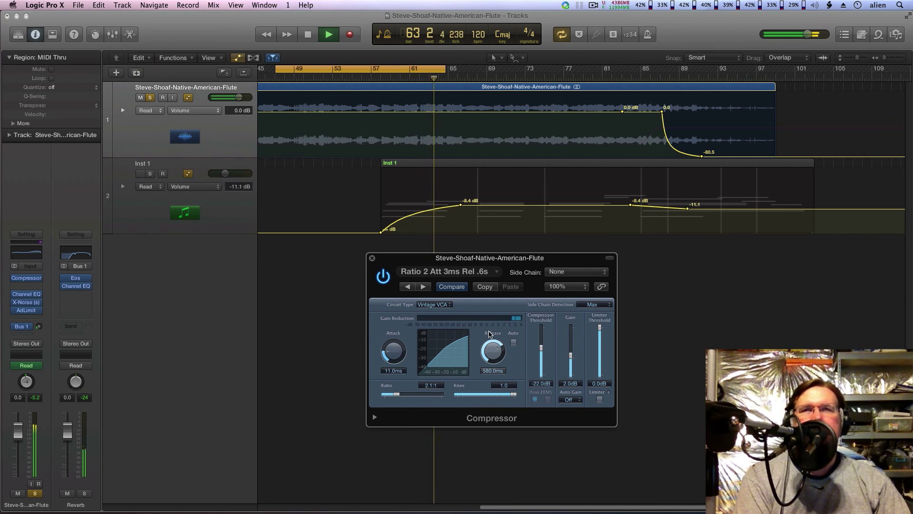
pyautogui.moveTo(490, 339); pyautogui.dragTo(492, 347)
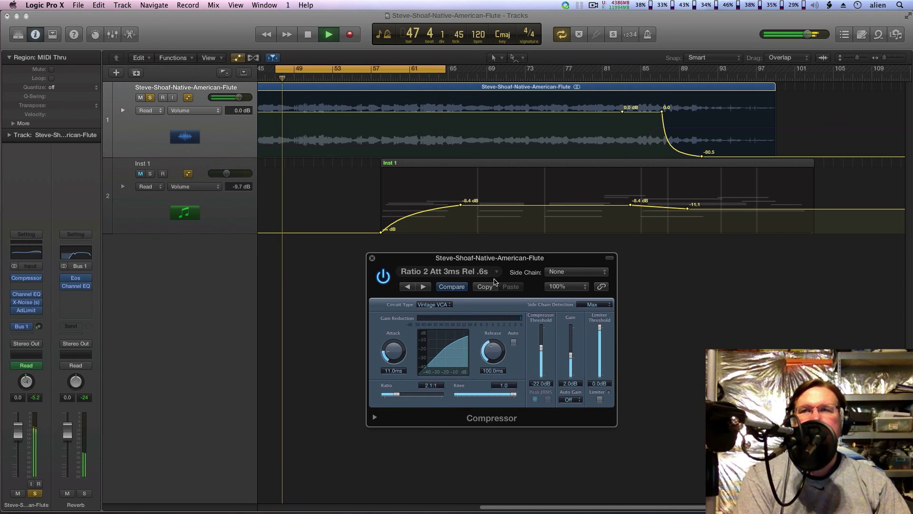
pyautogui.moveTo(420, 256); pyautogui.dragTo(387, 264)
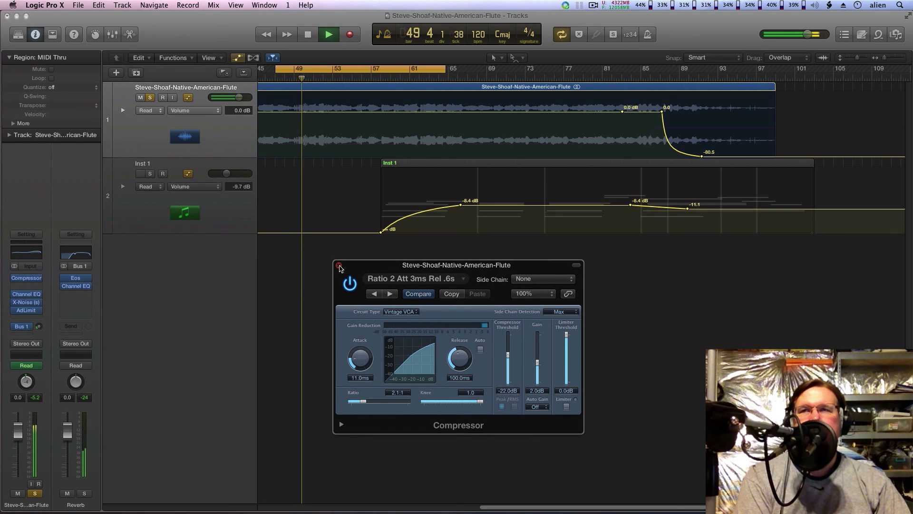
pyautogui.click(339, 265)
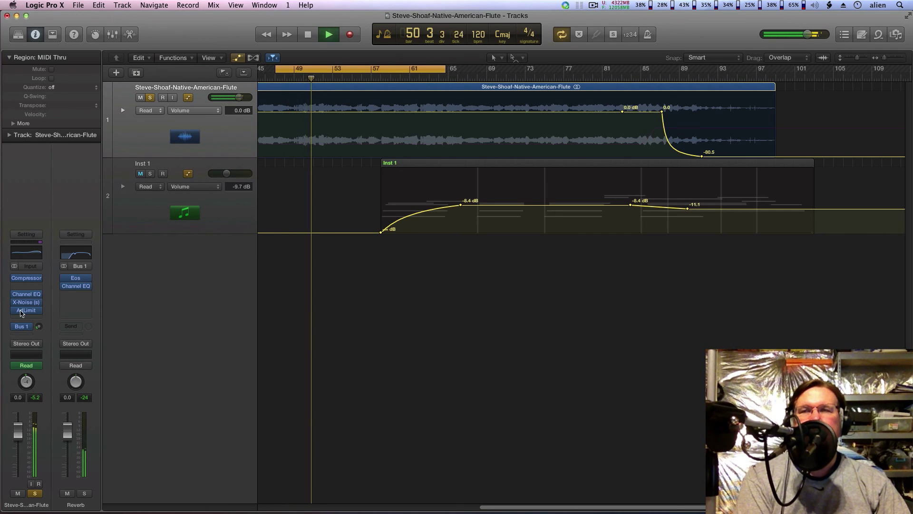
# Step: Bypass the flute's Compressor and extend the end of the cycle range to bar 81, making it 34 bars long
pyautogui.moveTo(14, 296)
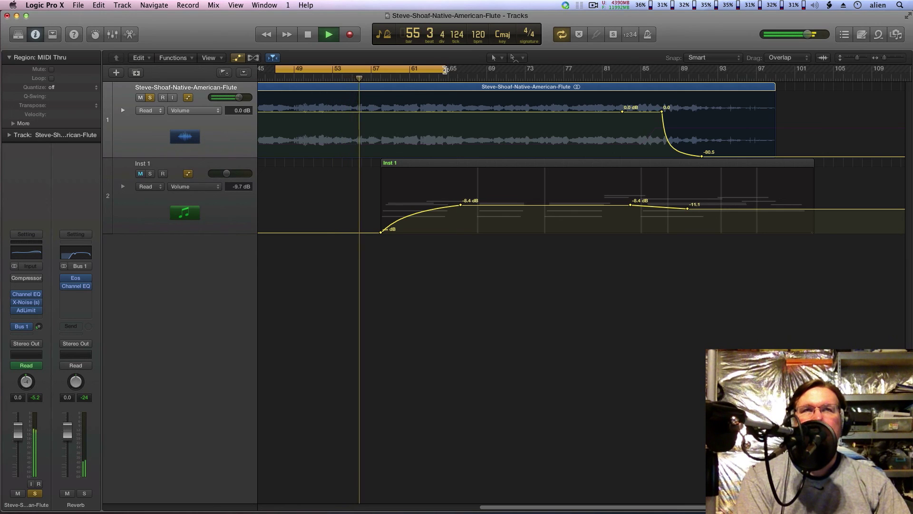
pyautogui.moveTo(446, 70); pyautogui.dragTo(603, 71)
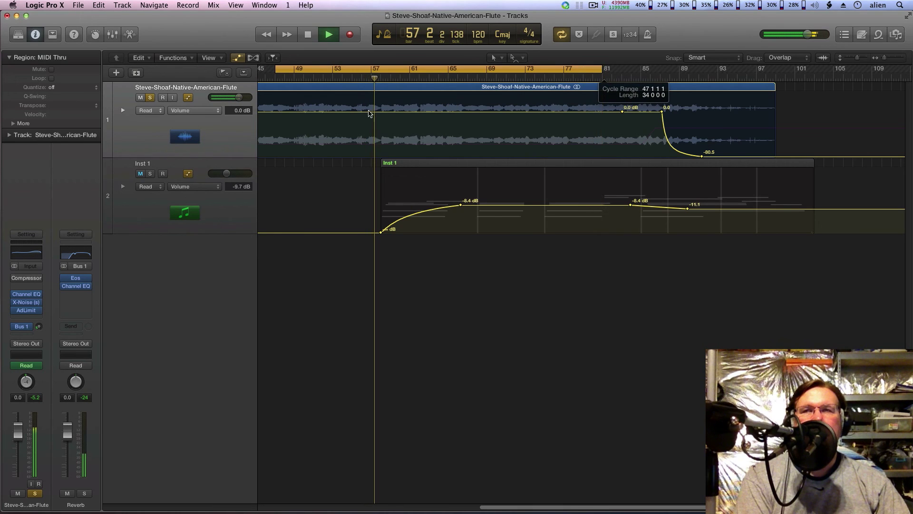
pyautogui.rightClick(605, 70)
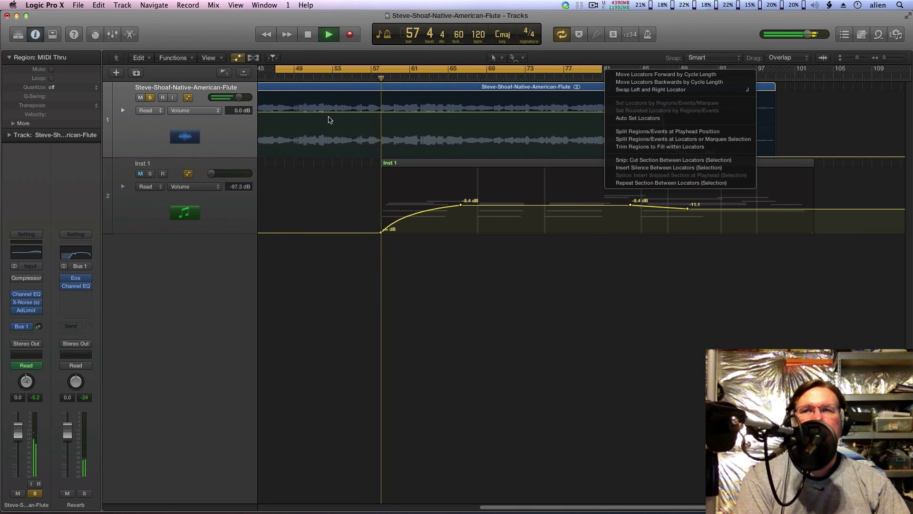
pyautogui.click(464, 326)
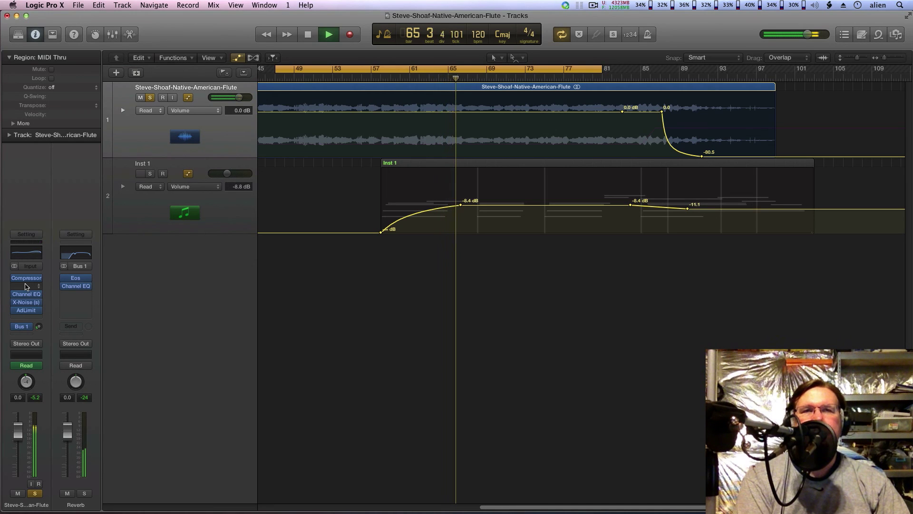
# Step: Turn the flute's Compressor back on, set its gain to 5.0 dB, and close its window
pyautogui.moveTo(31, 279)
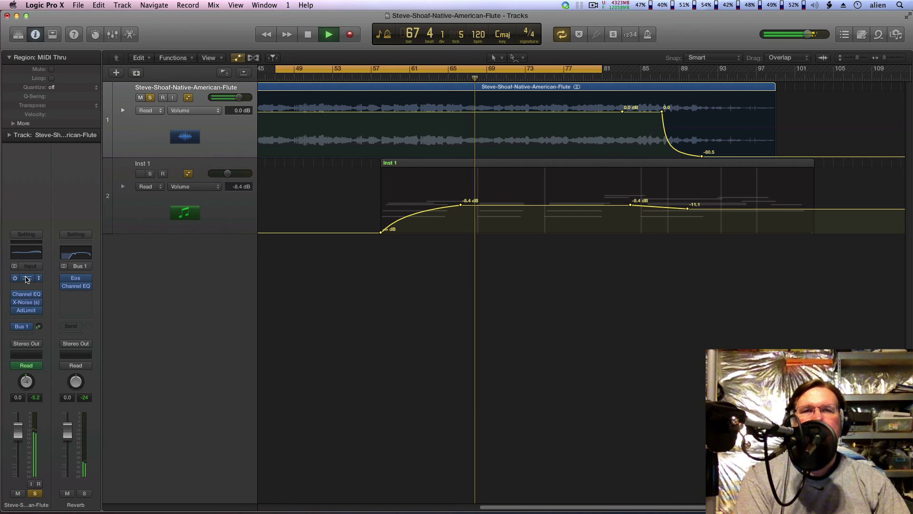
pyautogui.click(27, 279)
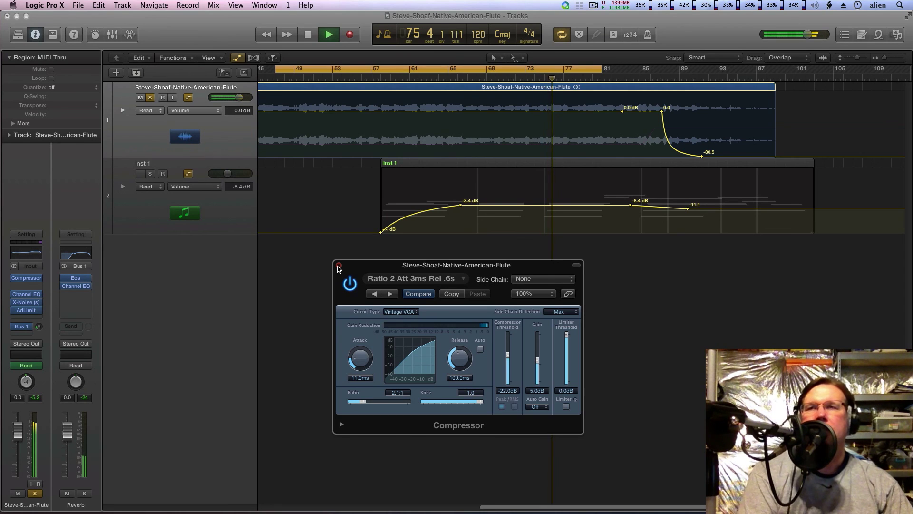
pyautogui.click(339, 265)
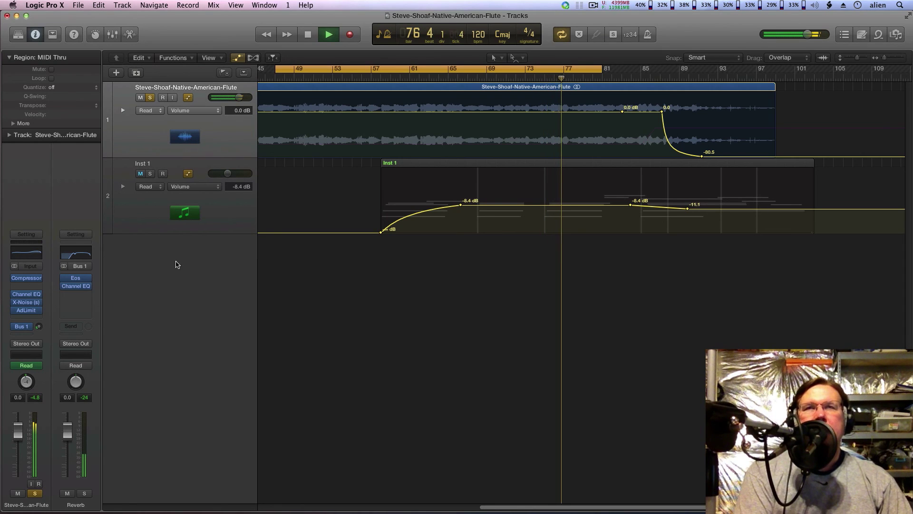